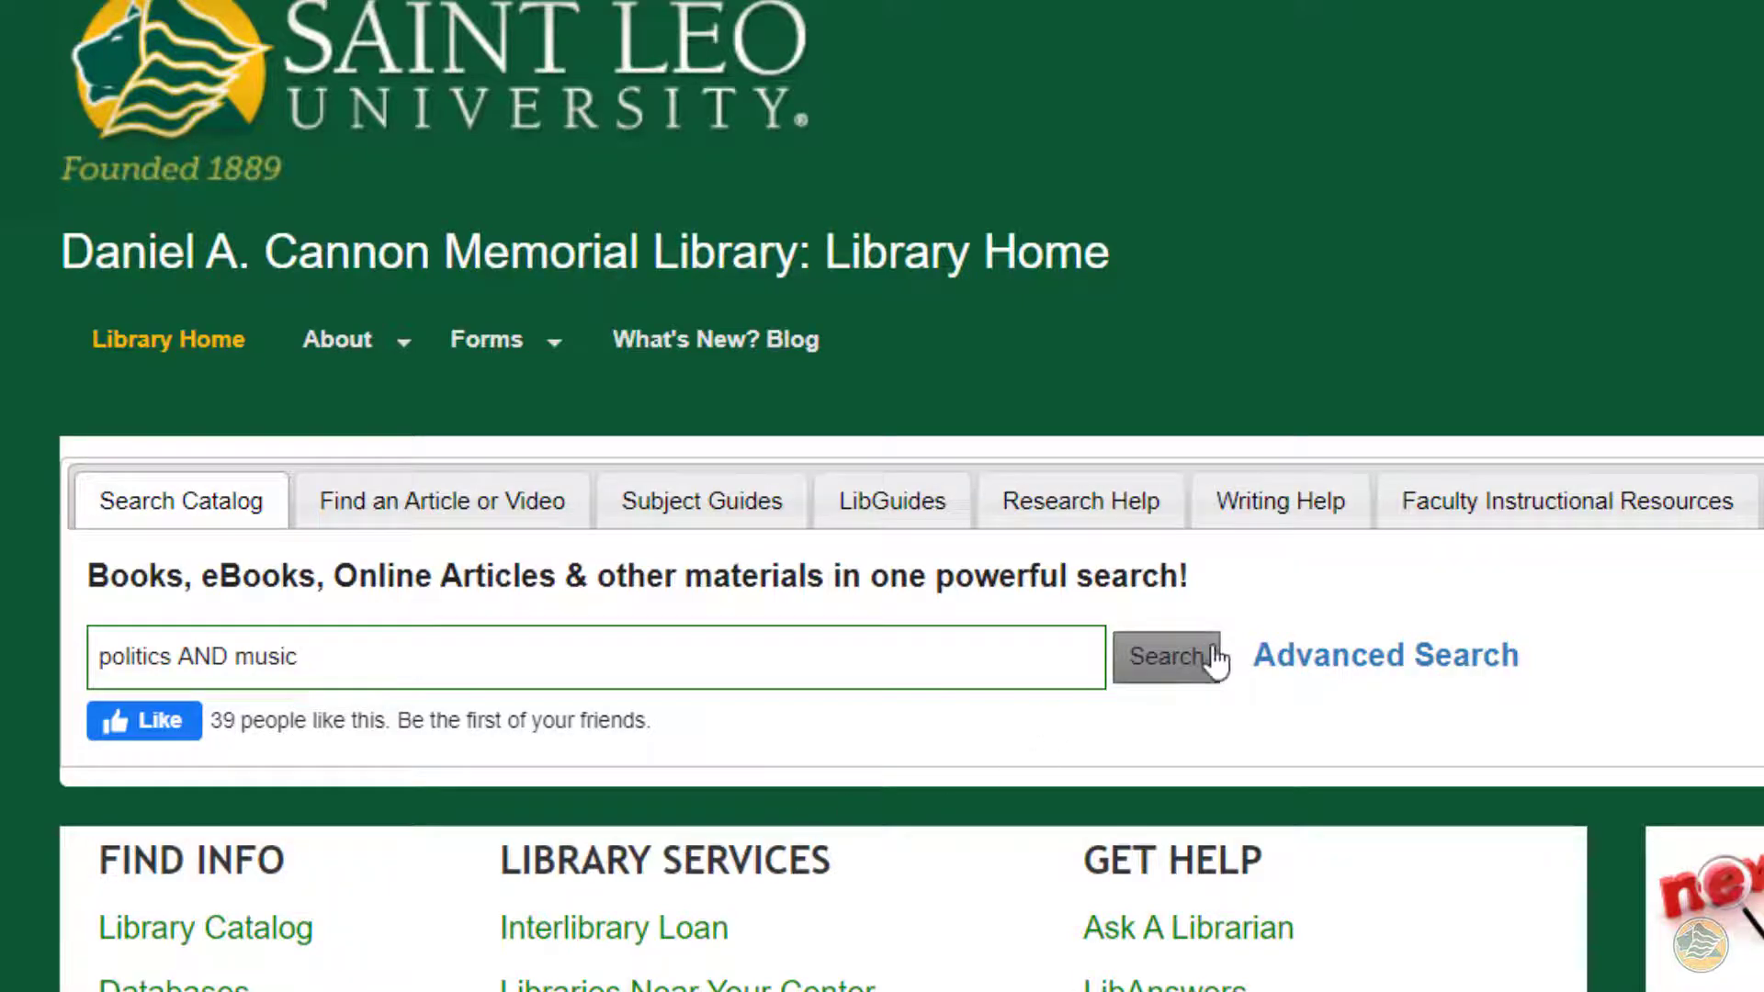
Step: Search the library catalog for "politics AND music" and review the description and subjects of "Crisis music : the cultural politics of Rock Against Racism"
{"action": "left_click", "coordinate": [1203, 658]}
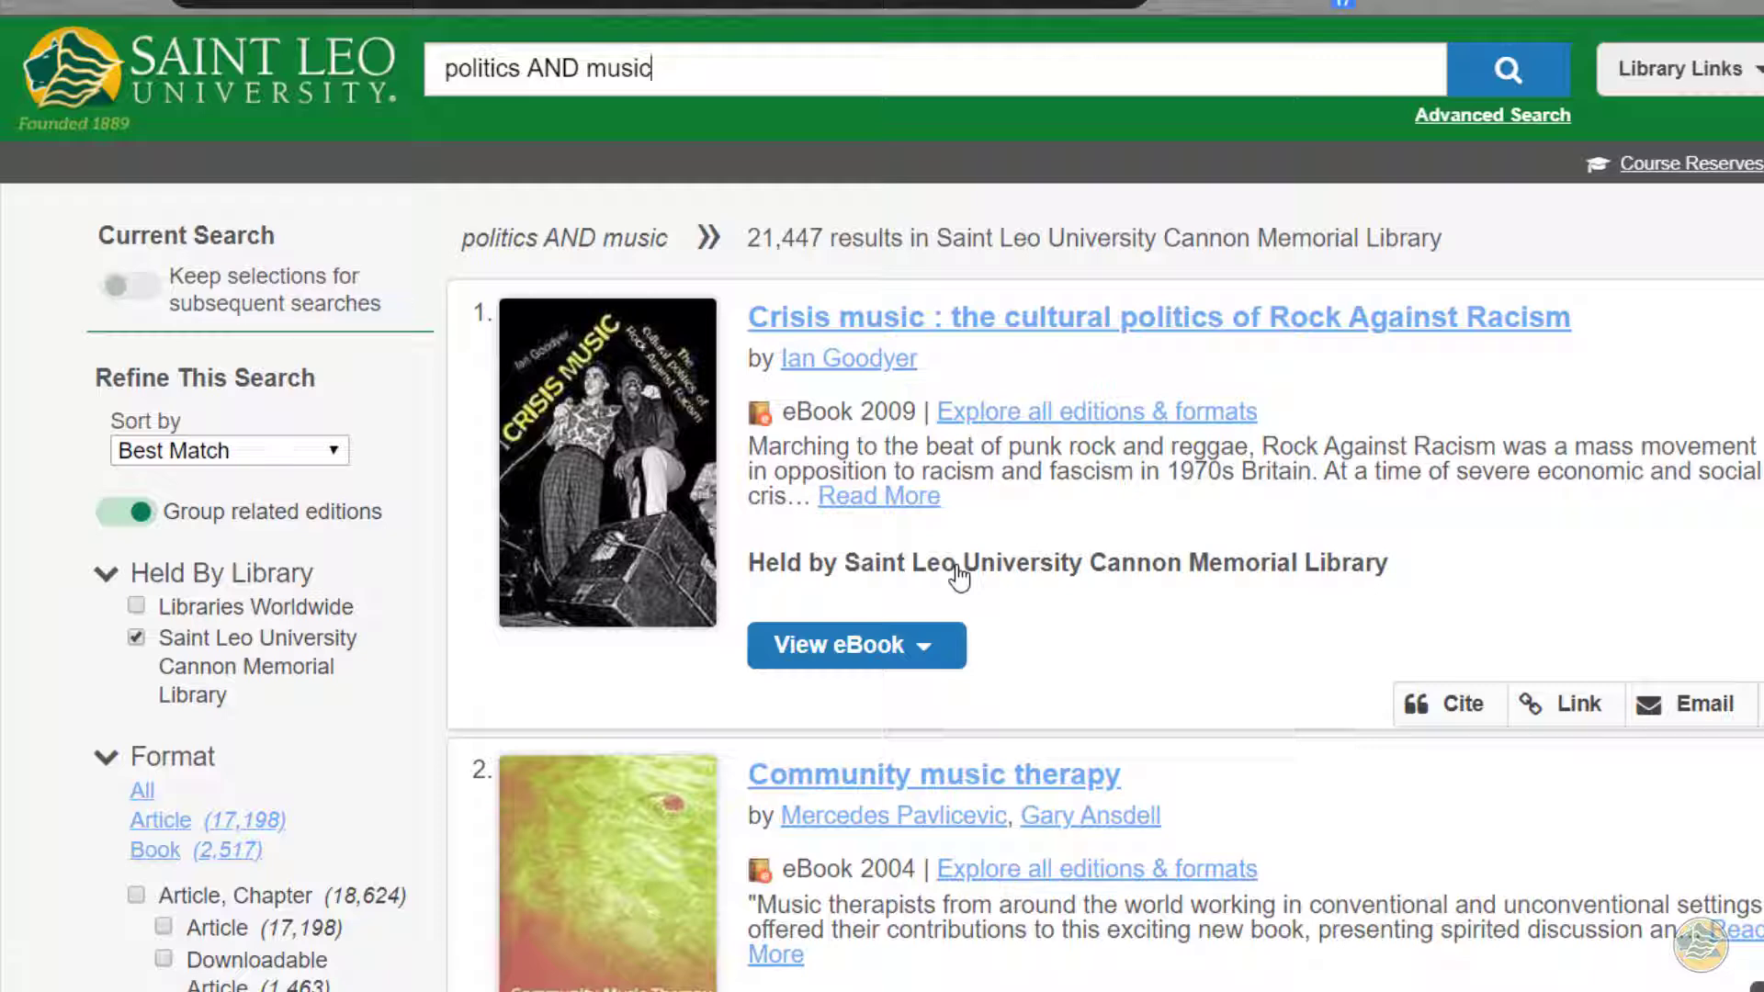
{"action": "left_click", "coordinate": [1444, 321]}
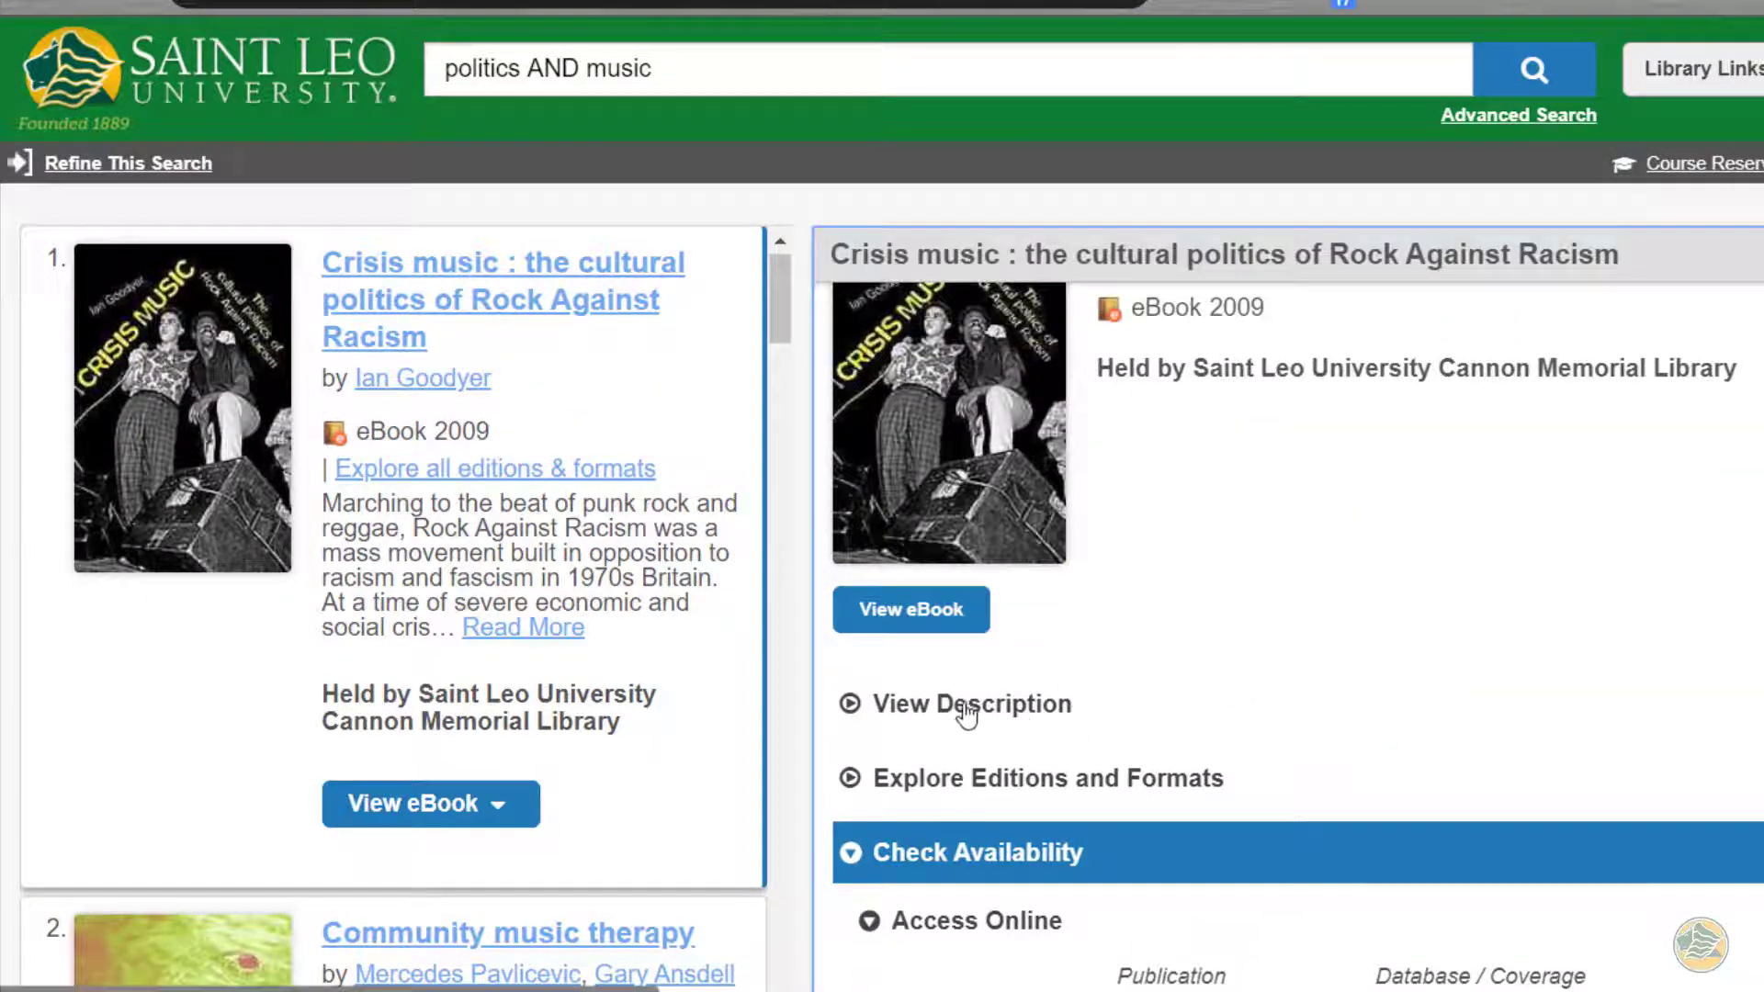
{"action": "left_click", "coordinate": [966, 715]}
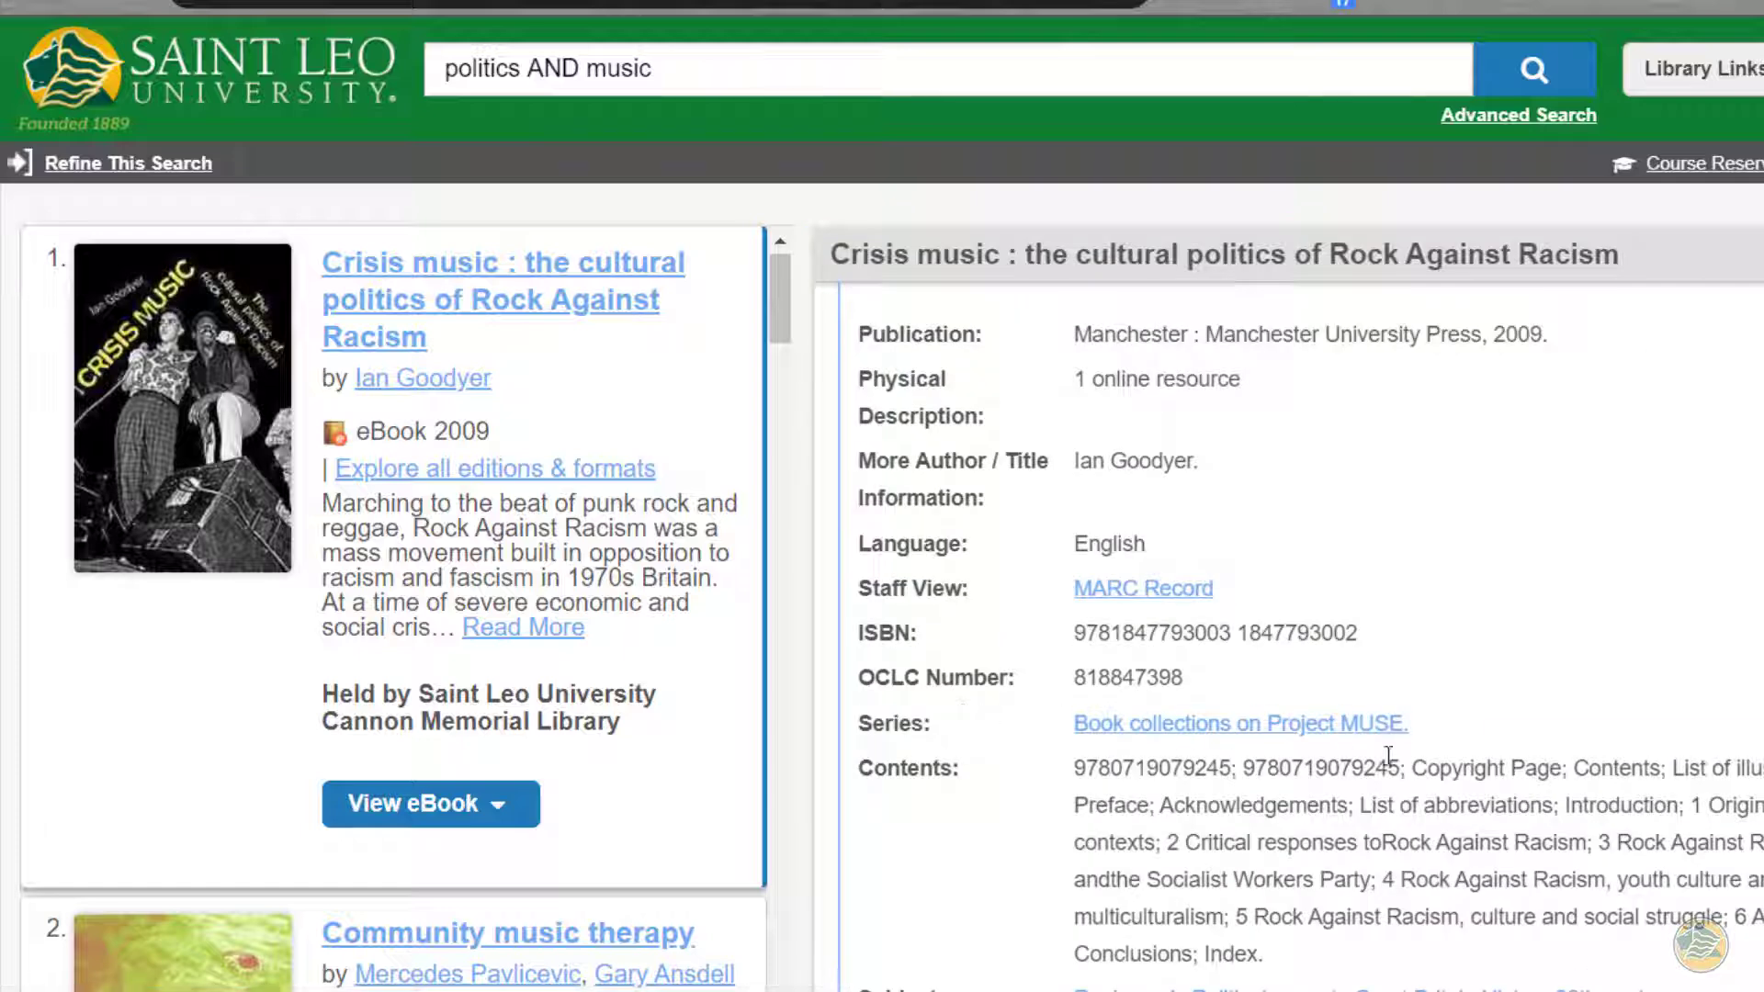
{"action": "scroll", "coordinate": [1429, 796], "scroll_direction": "down", "scroll_amount": 6}
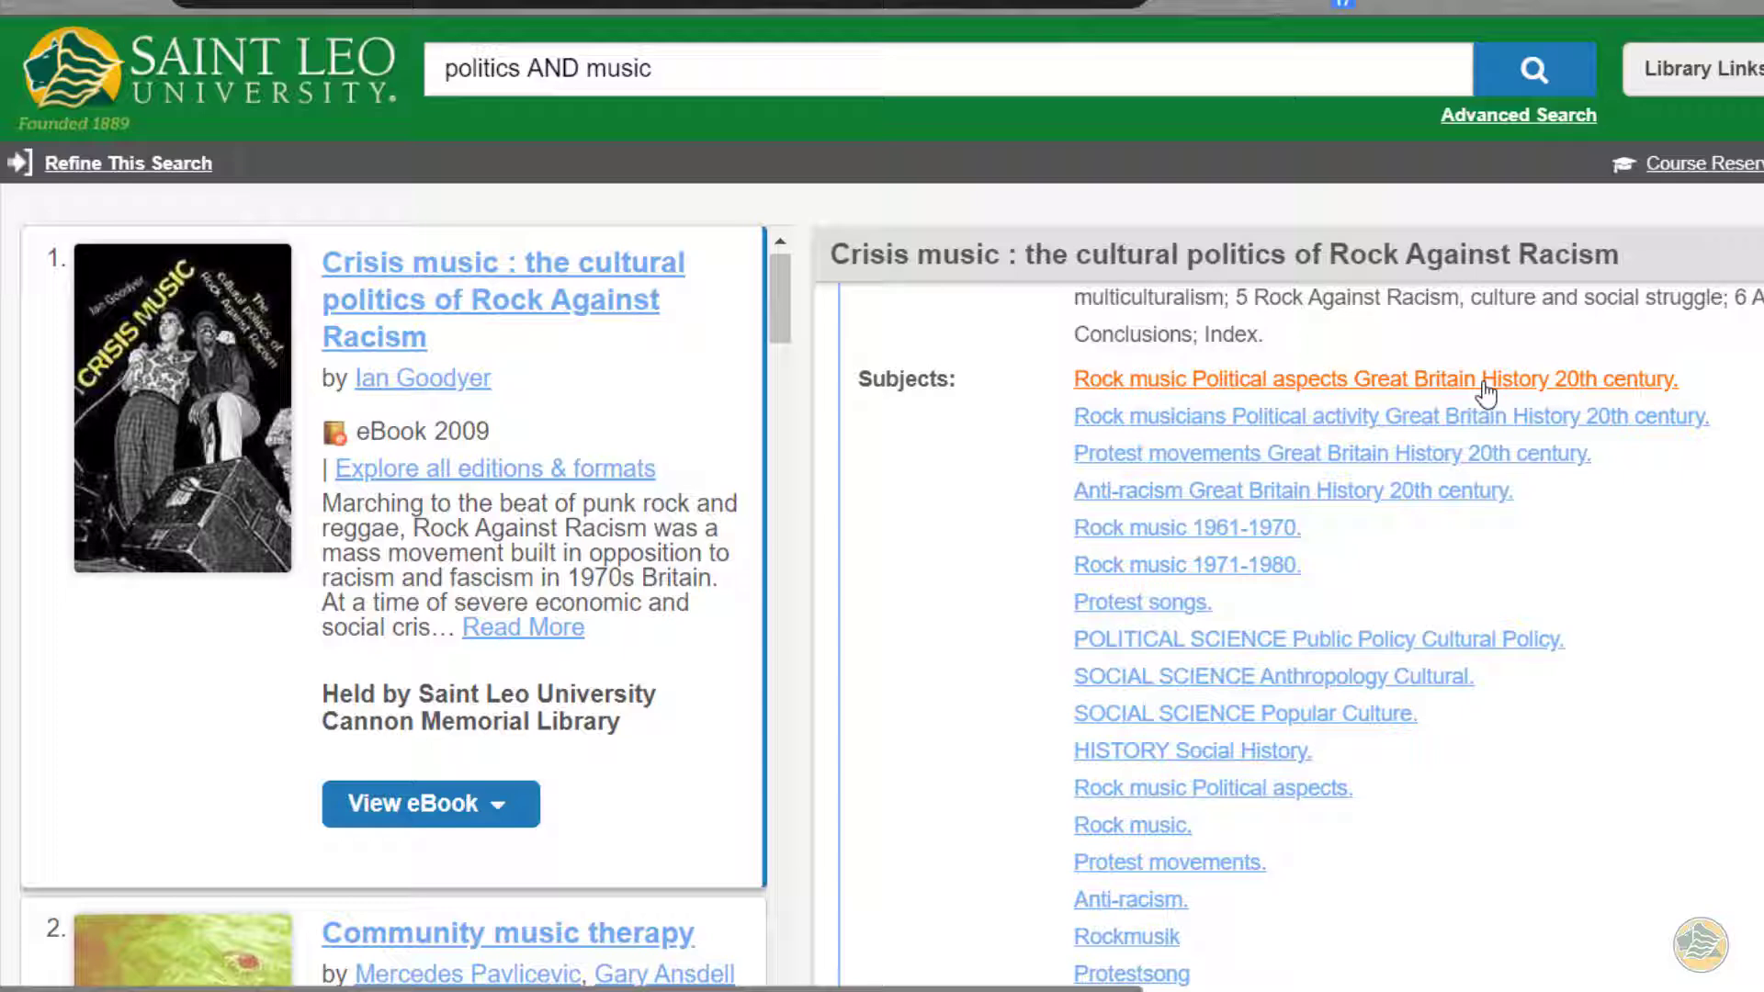
Step: Narrow the catalog search to "politics AND music AND united states" and run it
{"action": "left_click", "coordinate": [736, 73]}
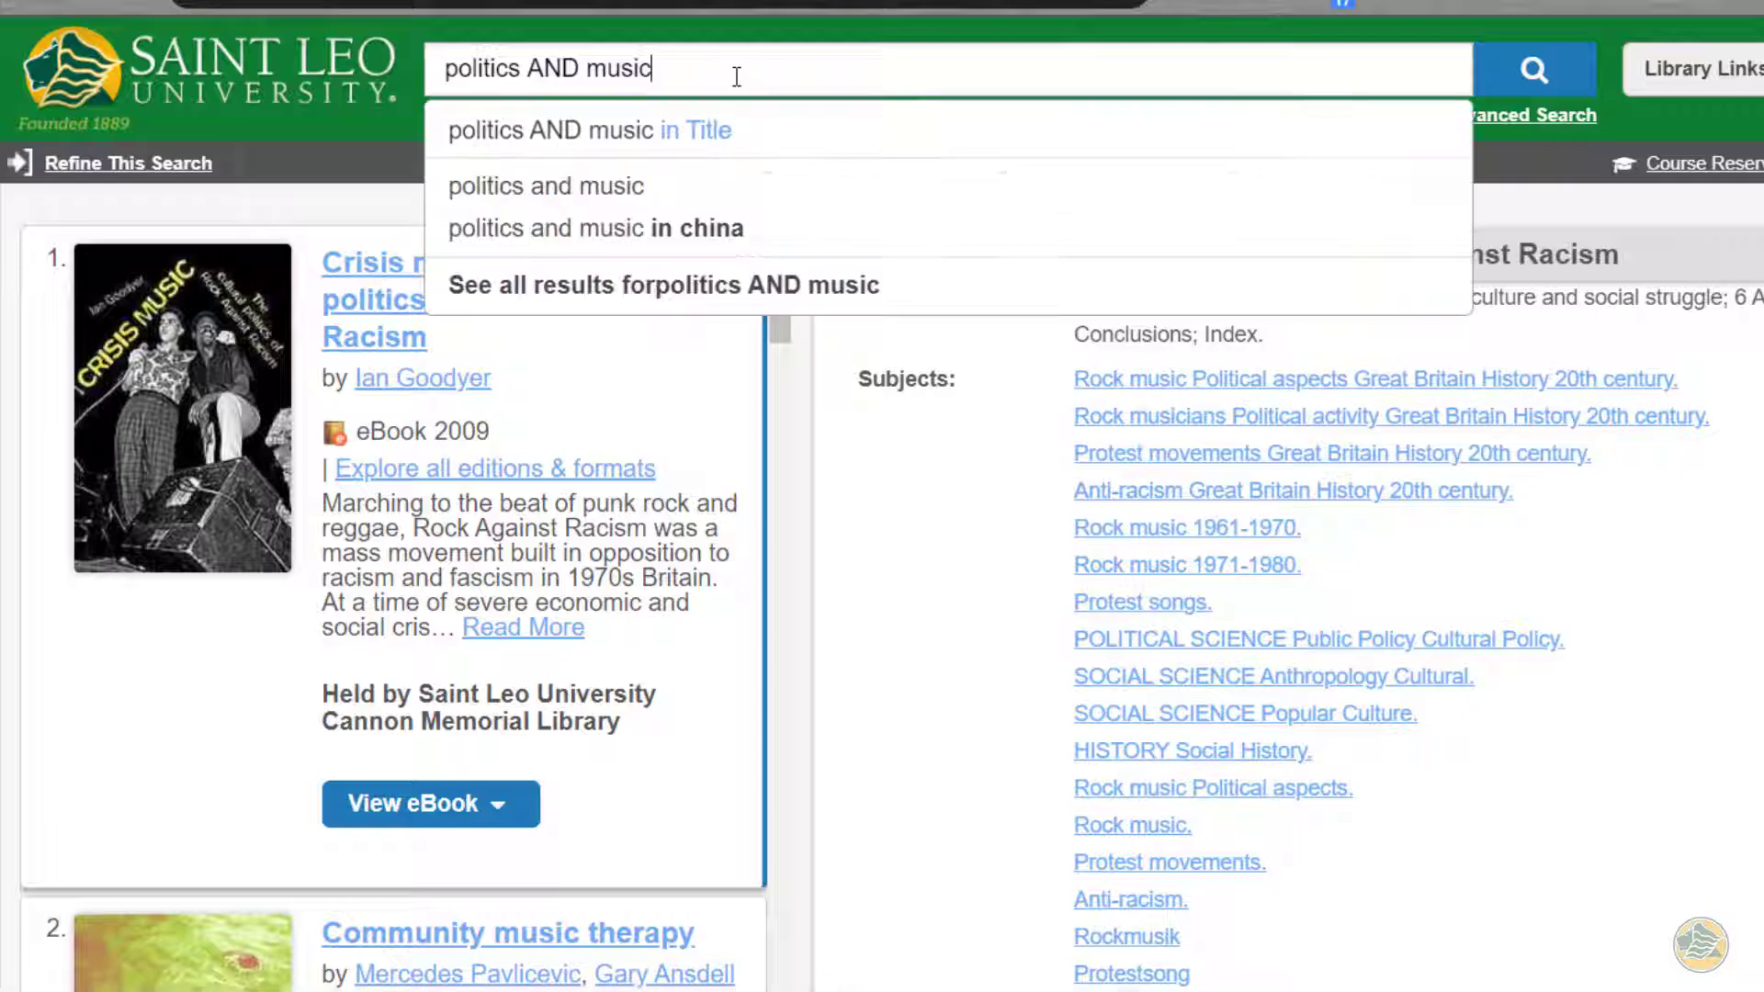
{"action": "type", "text": "AND "}
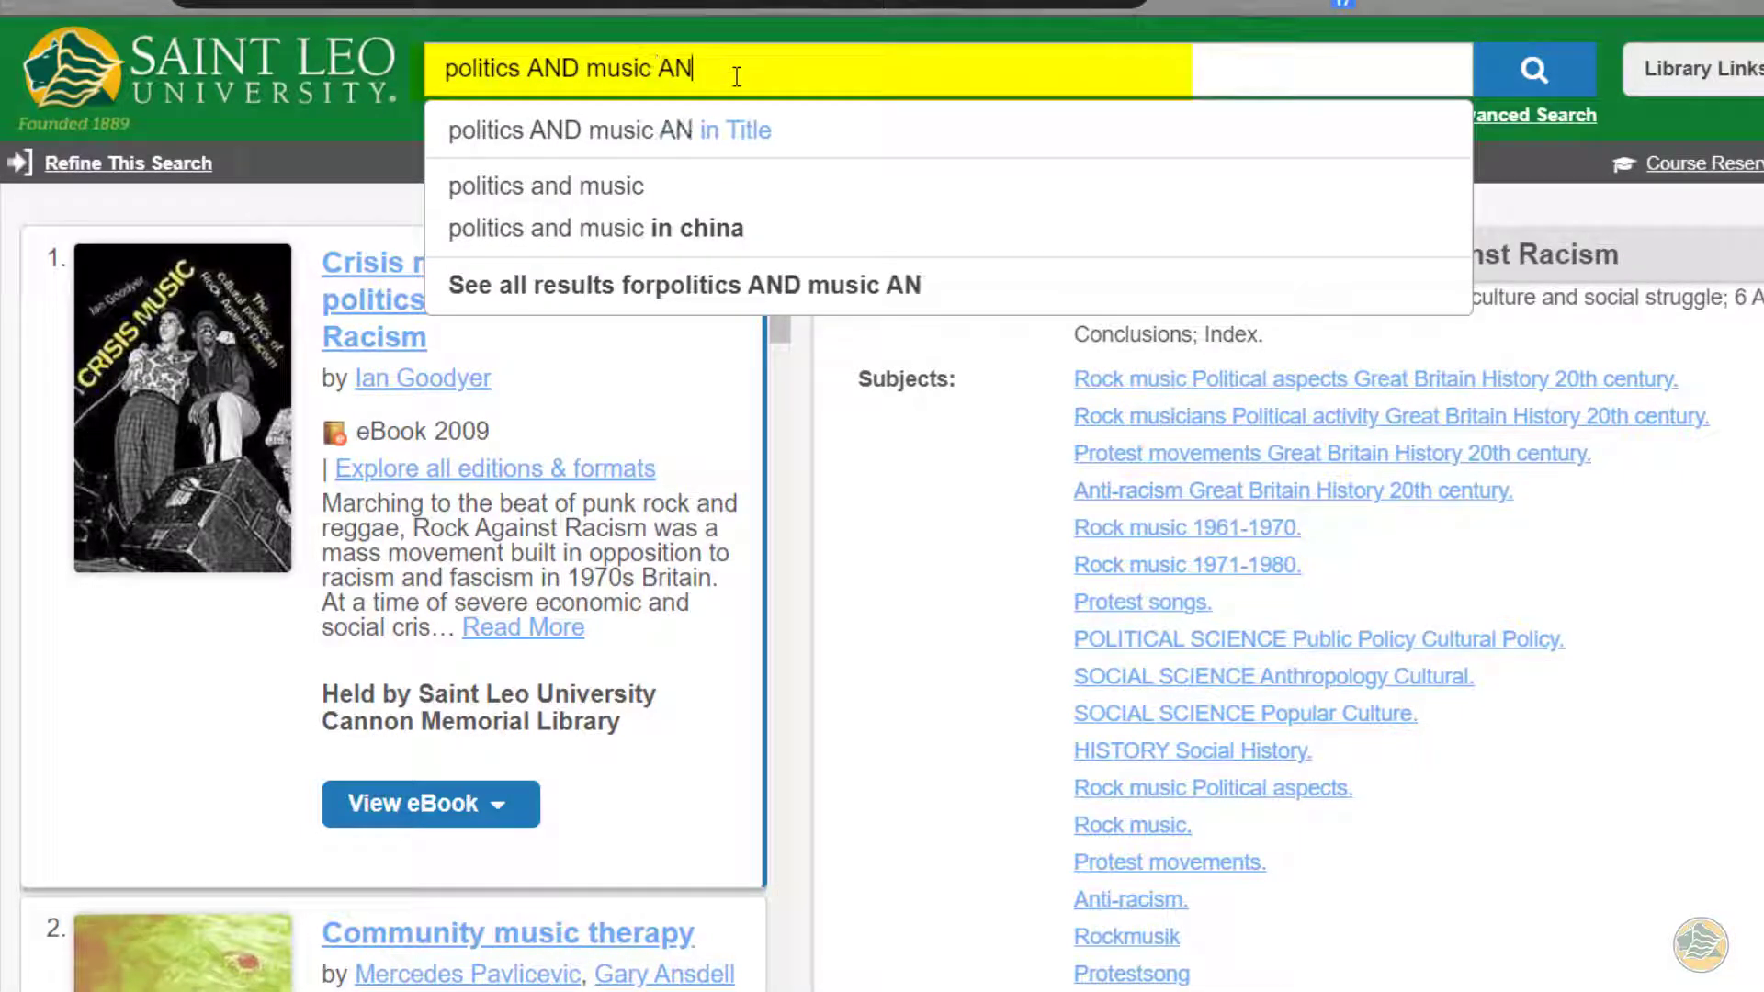
{"action": "type", "text": "un"}
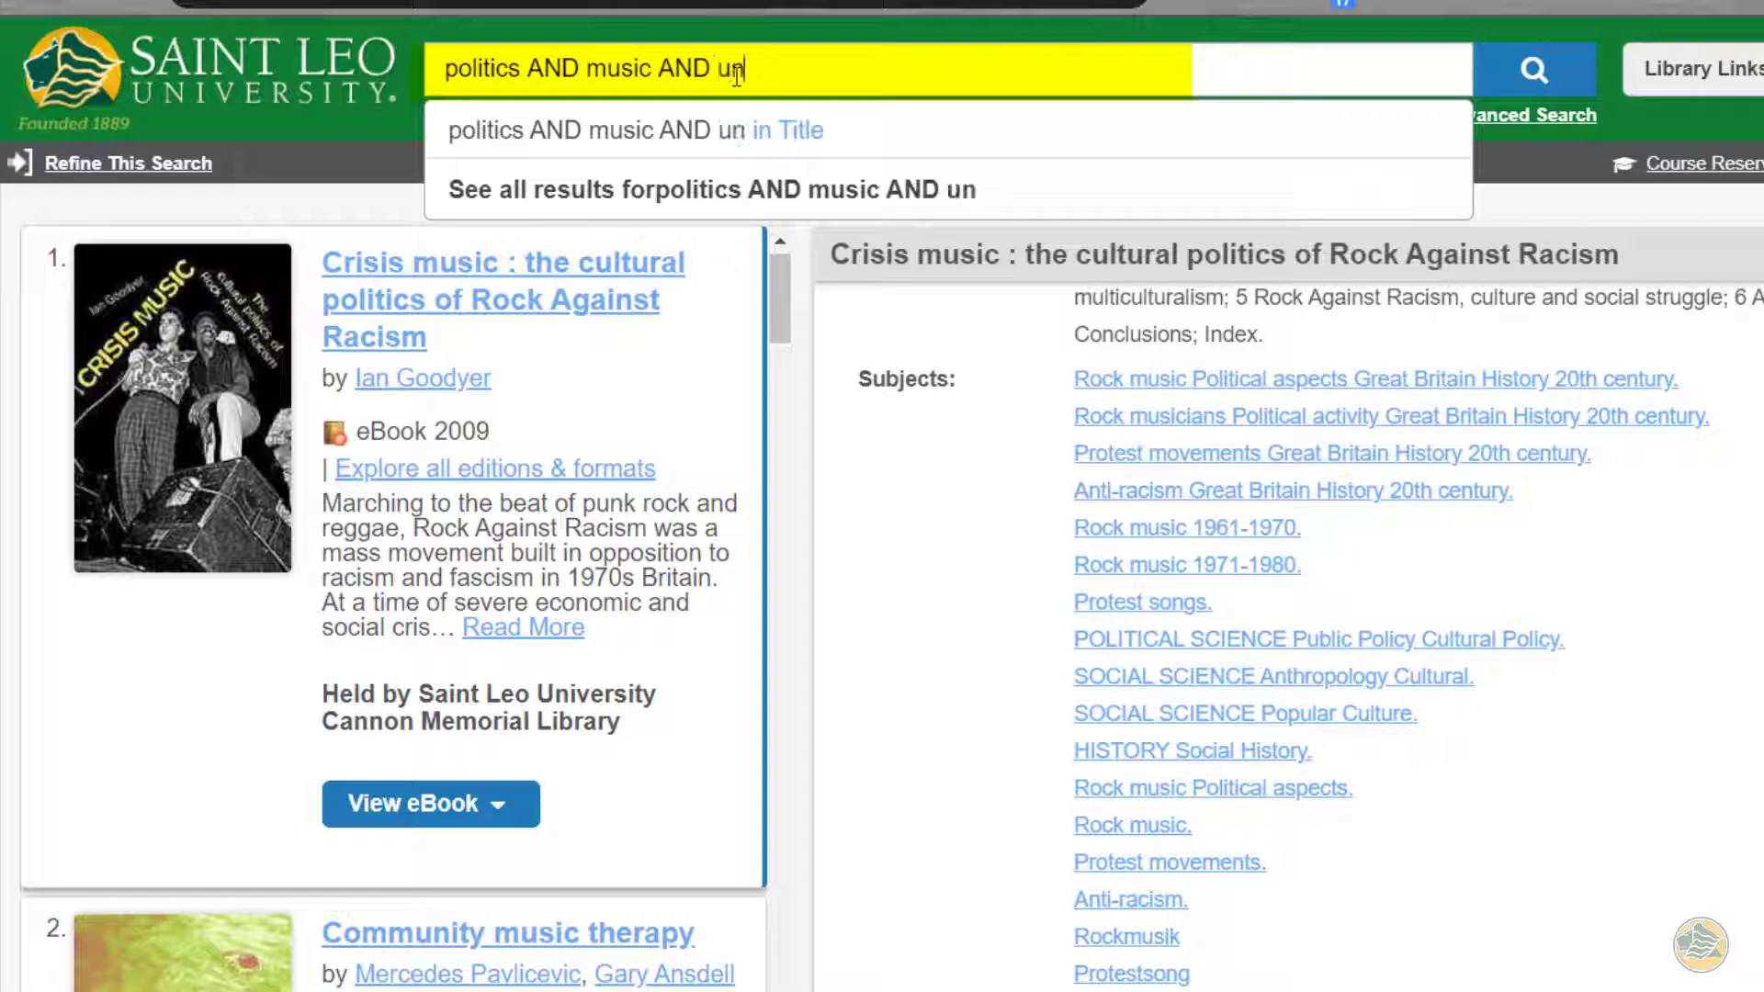
{"action": "type", "text": "ited states"}
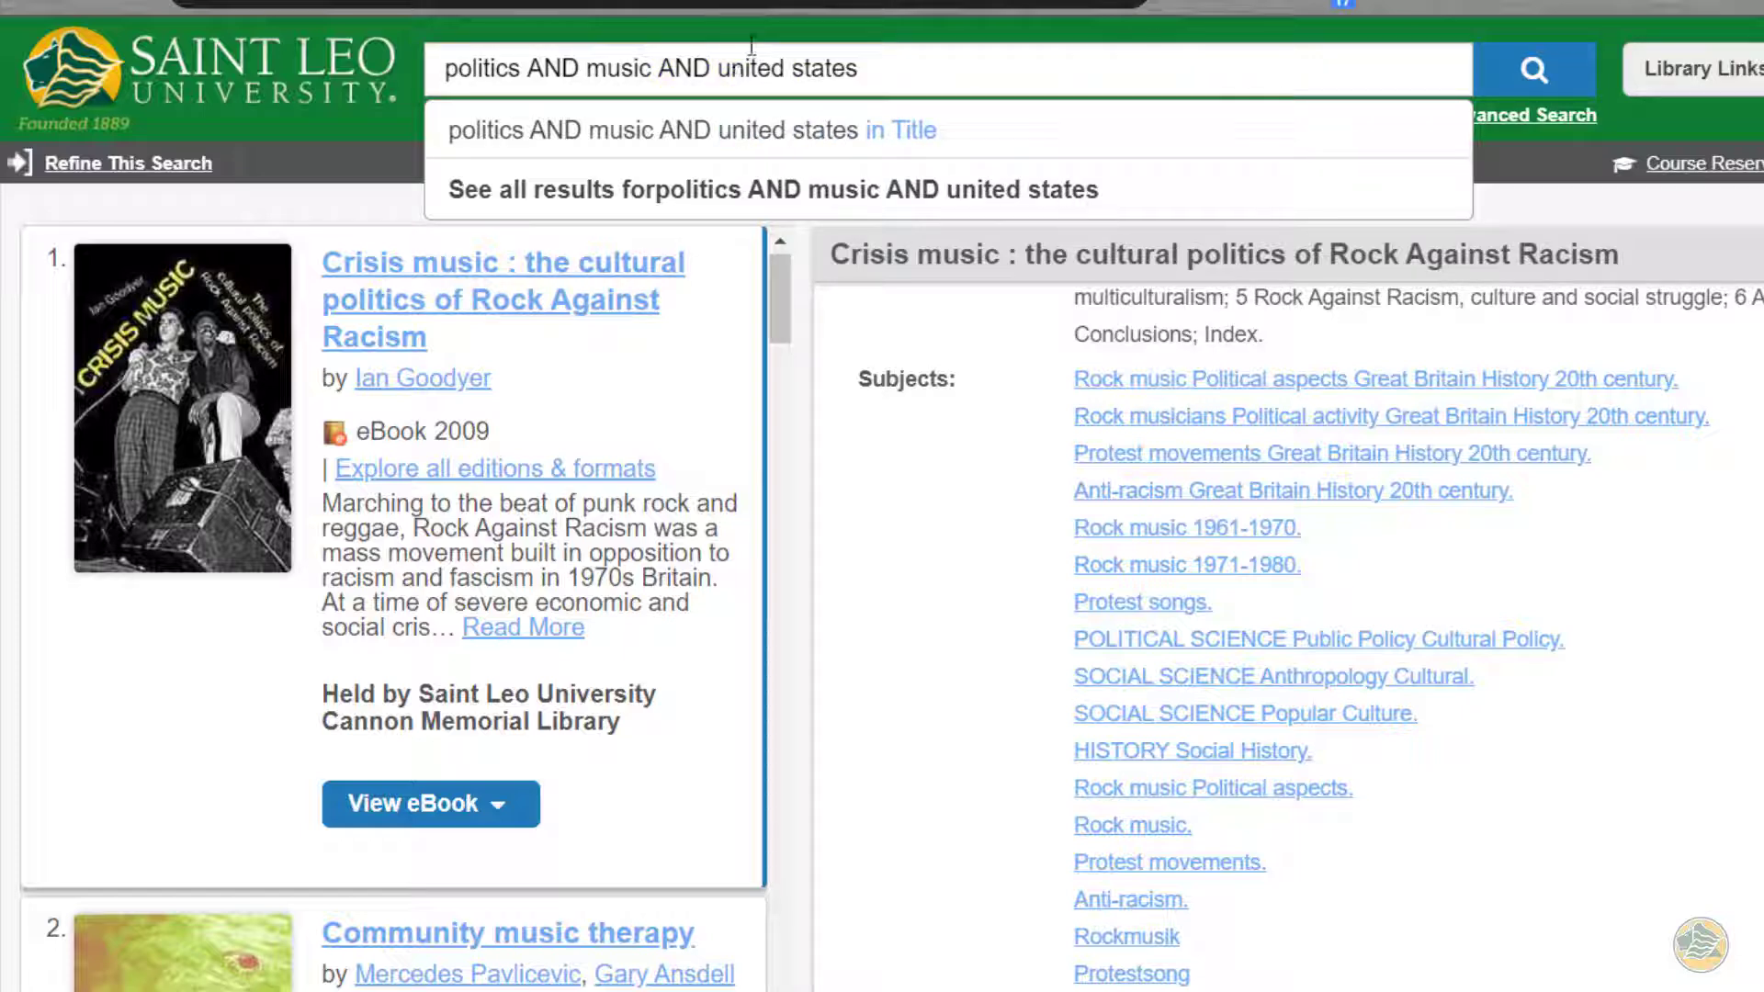
{"action": "left_click", "coordinate": [1505, 82]}
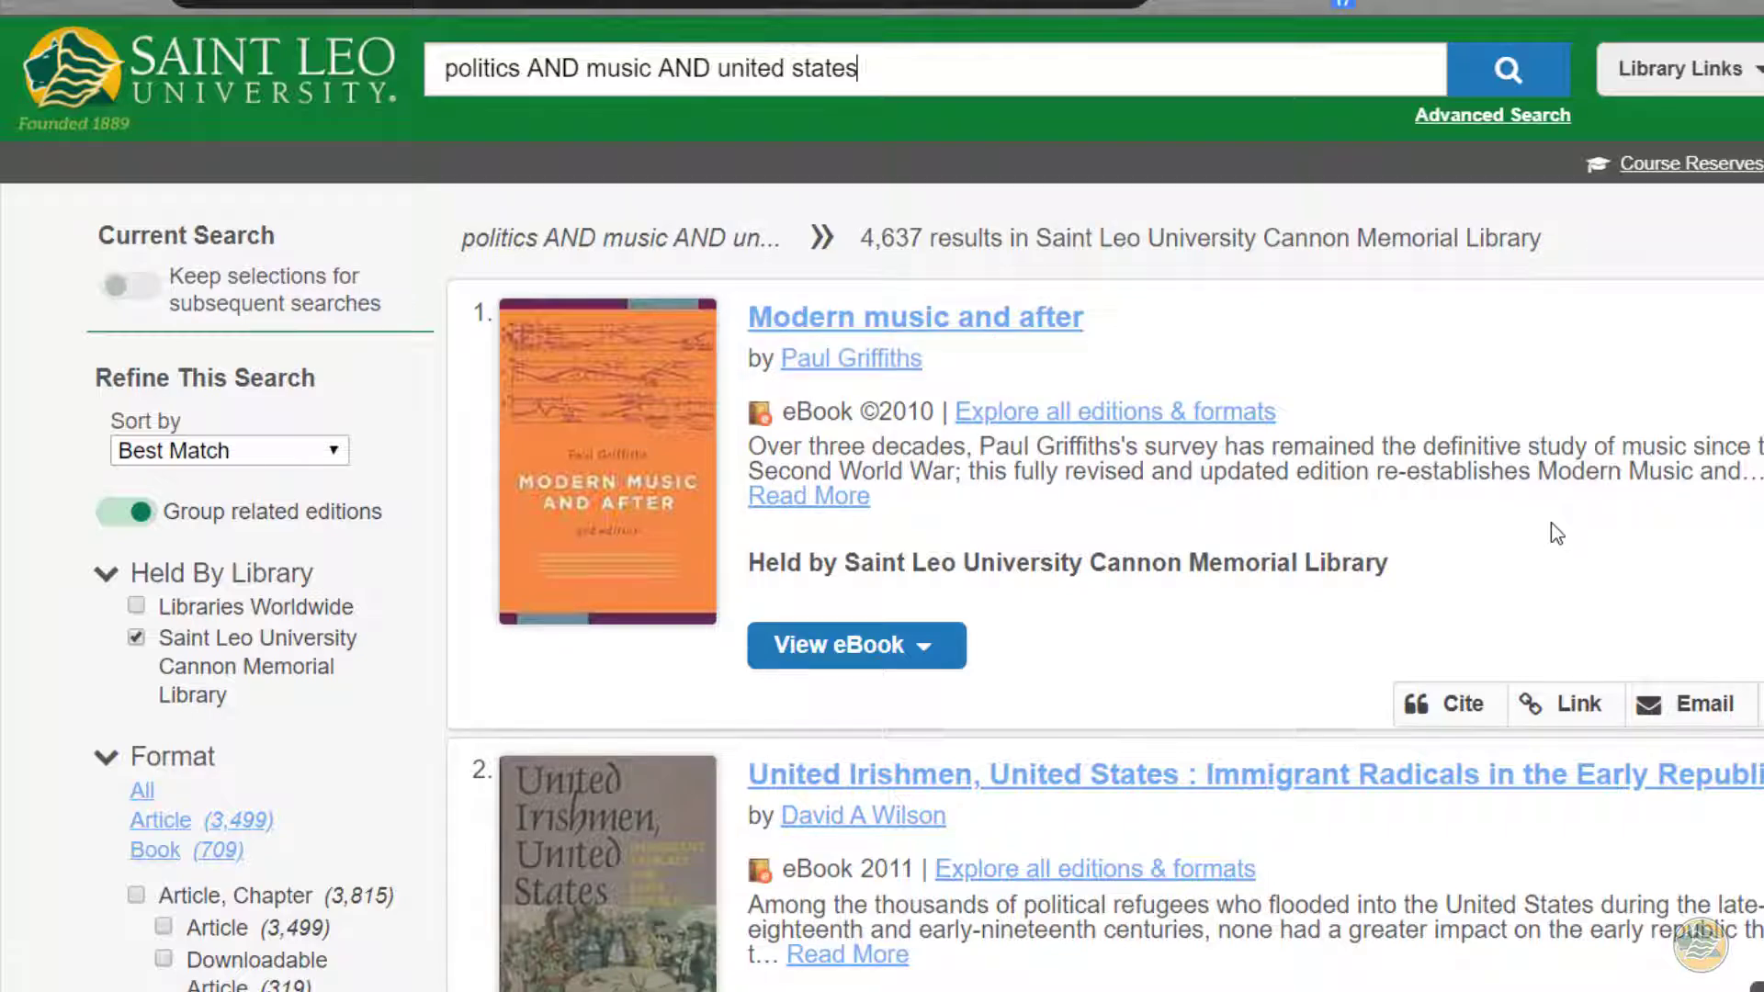
Step: Open the record for "Politics : observations and arguments, 1966-2004" and review its full description, including the contents and subjects
{"action": "scroll", "coordinate": [1555, 533], "scroll_direction": "down", "scroll_amount": 10}
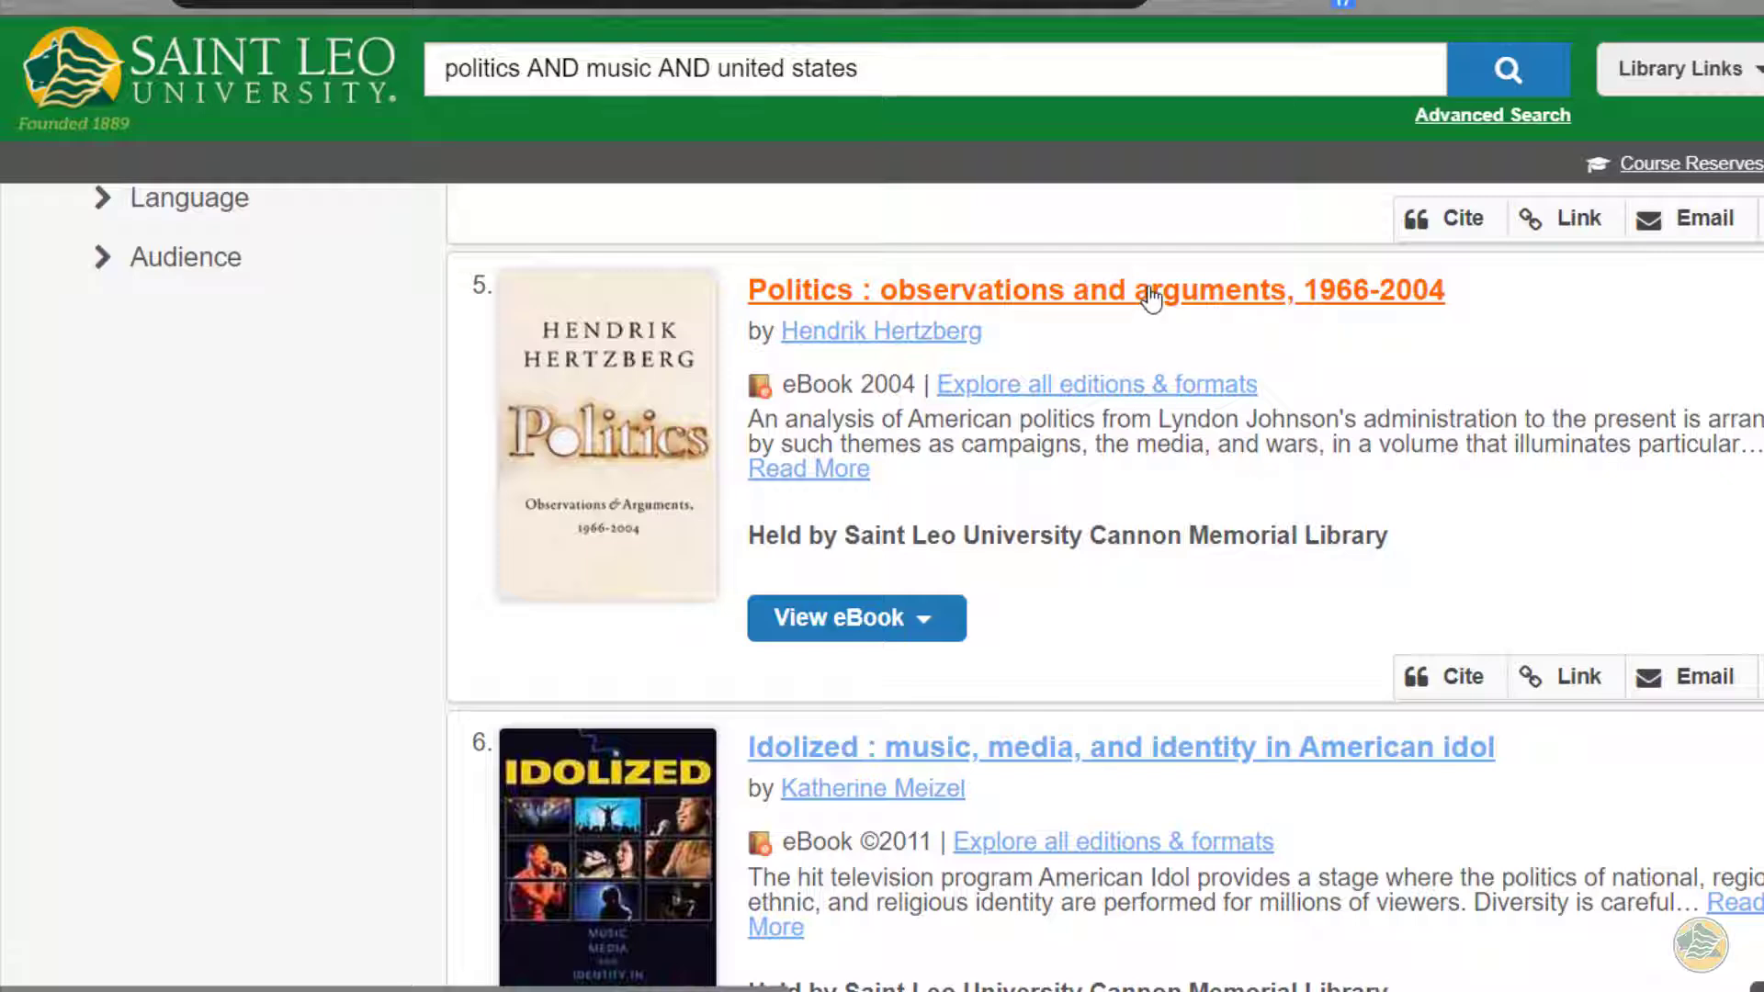
{"action": "left_click", "coordinate": [1151, 292]}
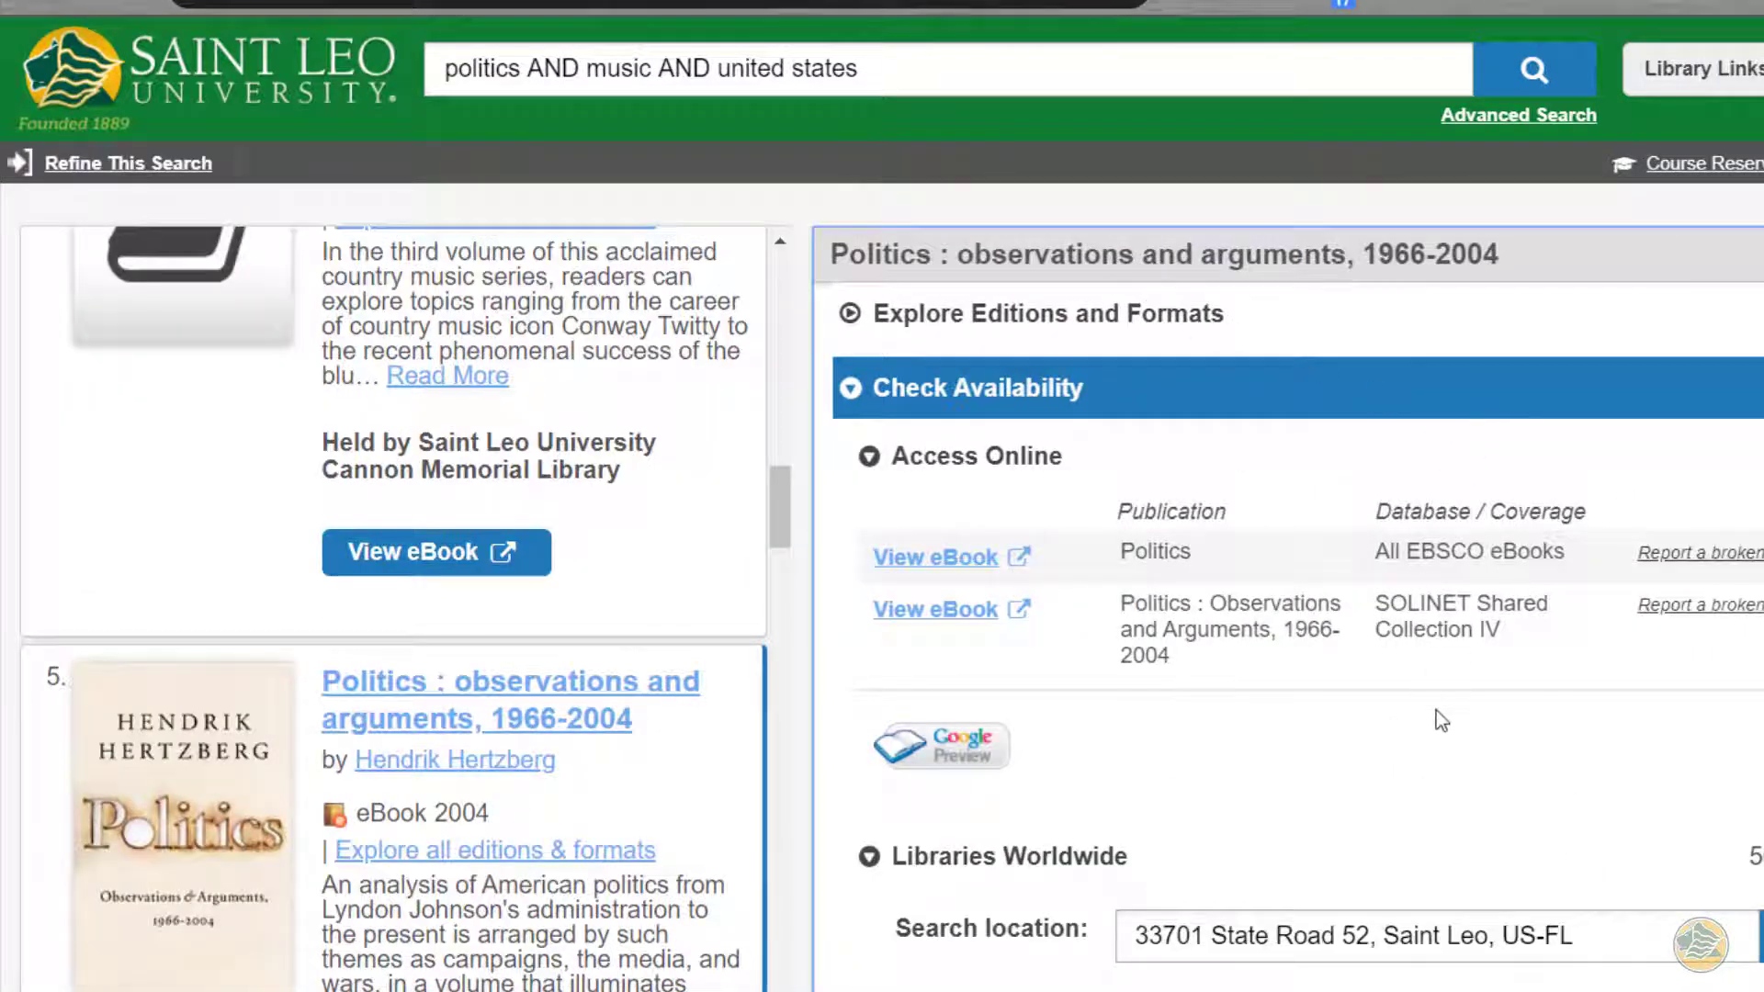
{"action": "scroll", "coordinate": [1442, 759], "scroll_direction": "up", "scroll_amount": 5}
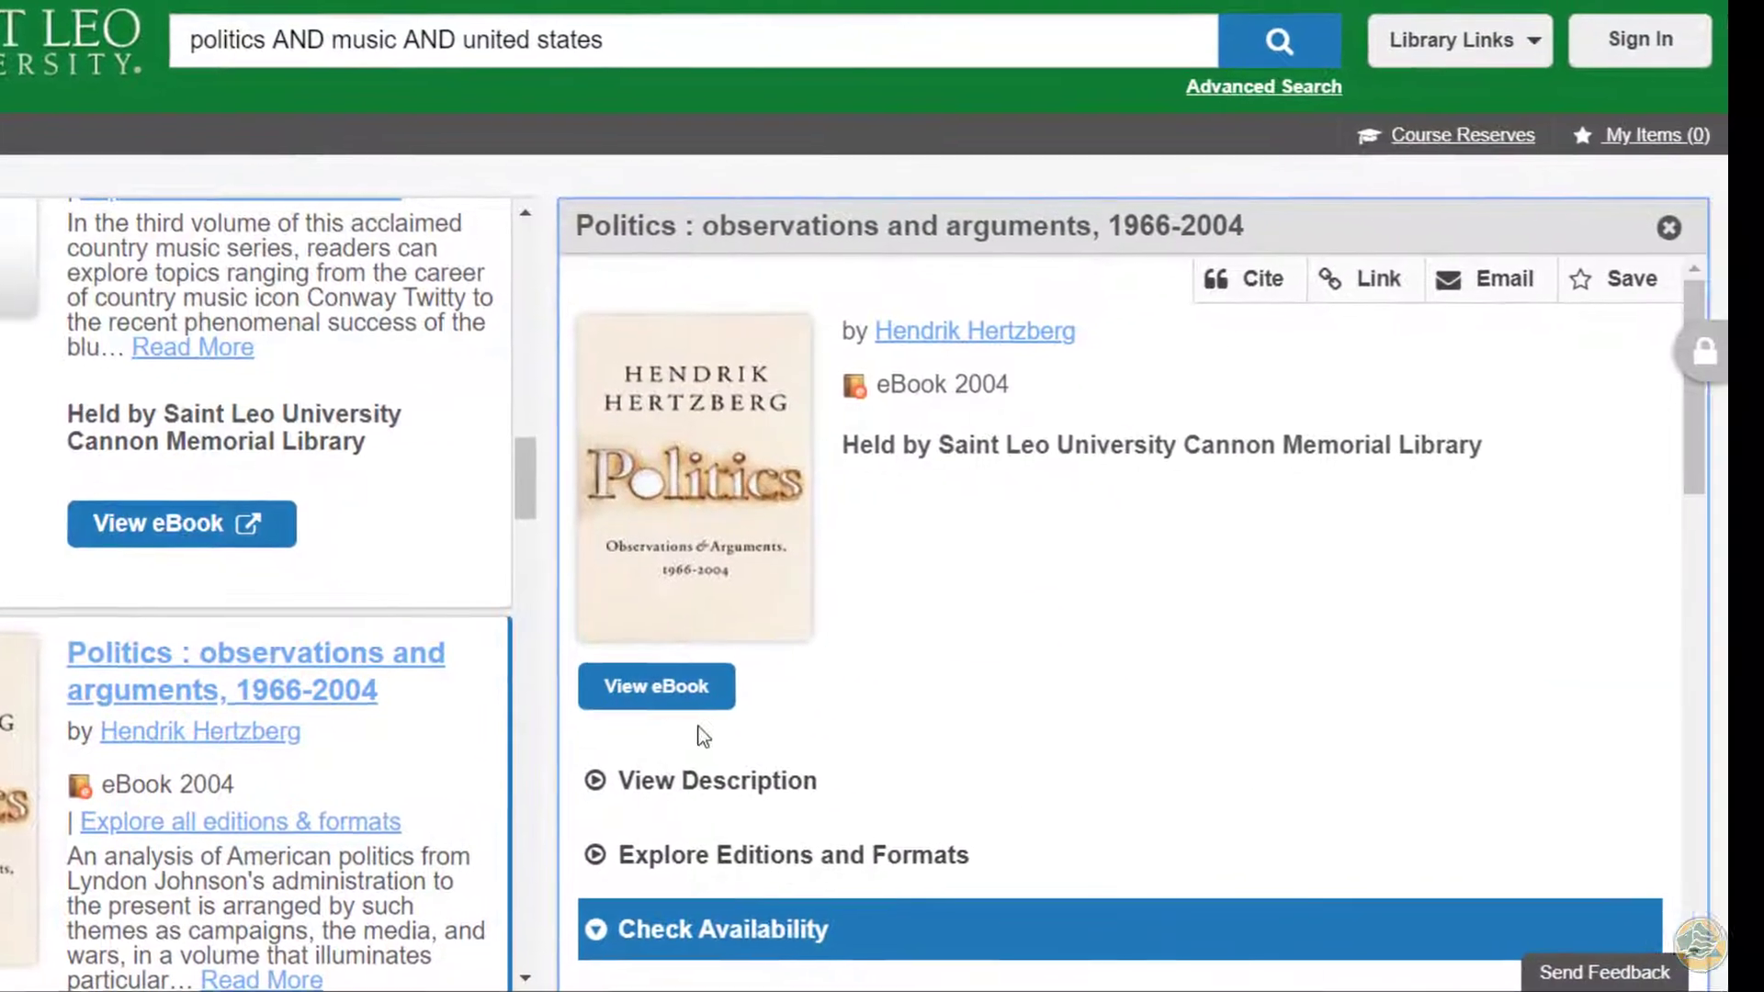
{"action": "left_click", "coordinate": [752, 790]}
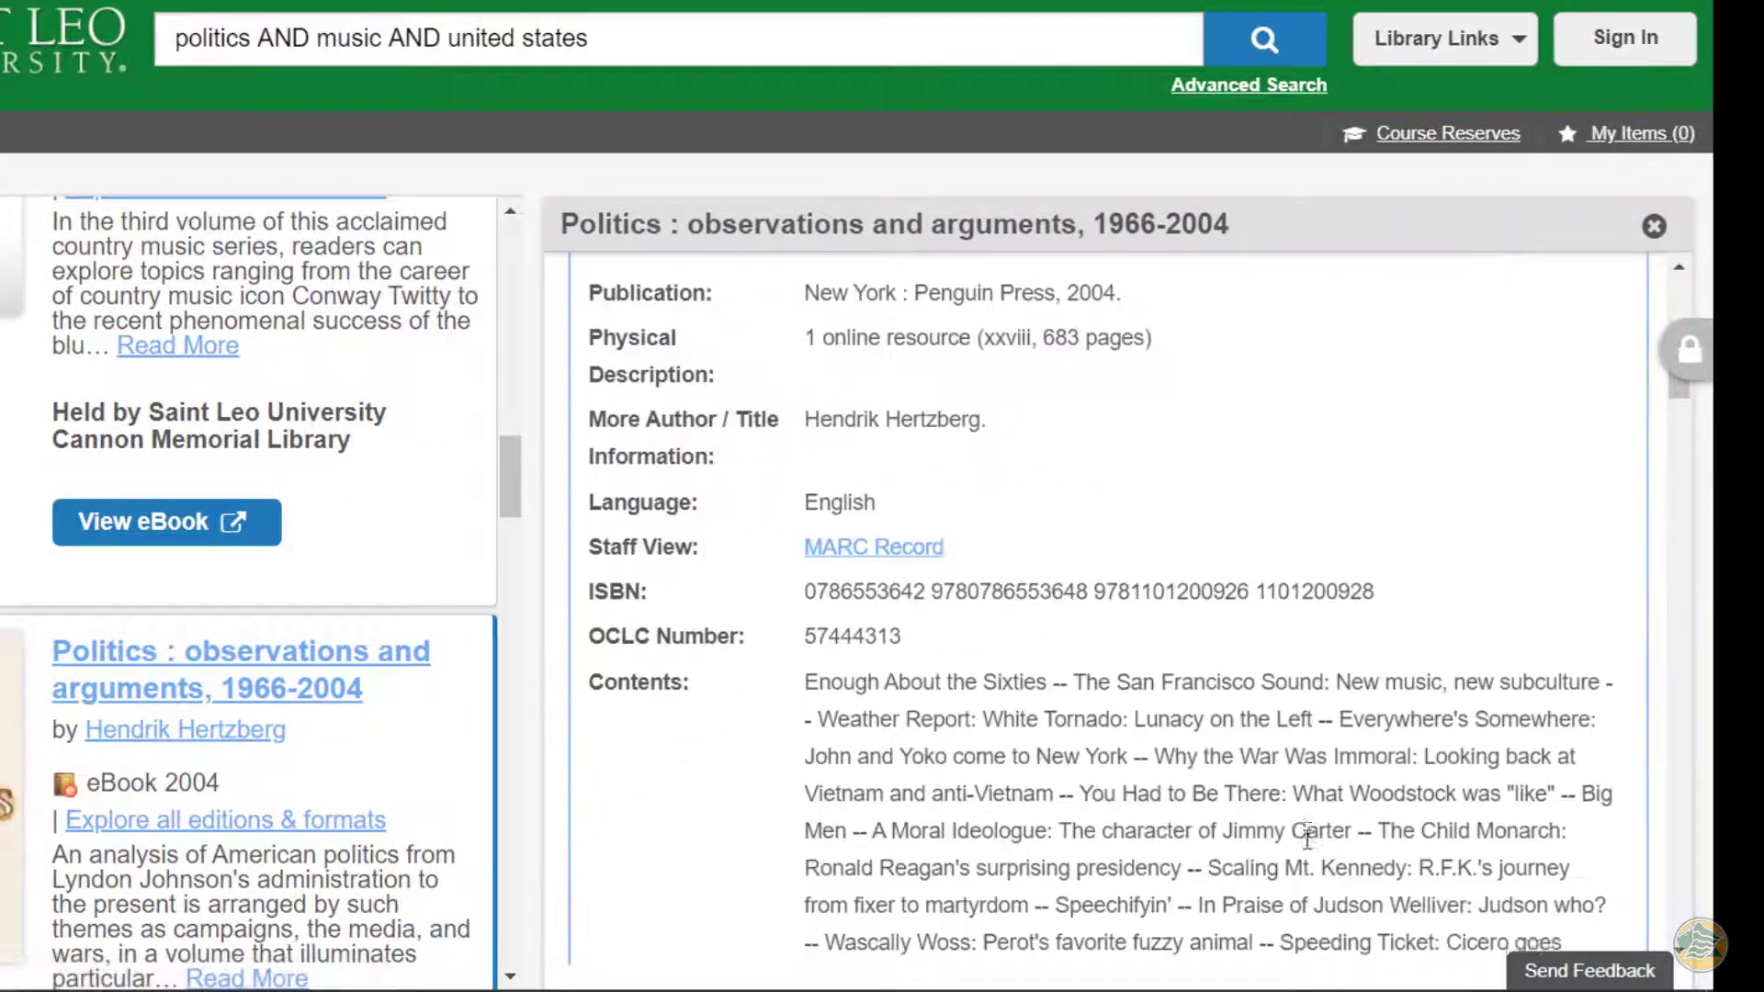
{"action": "scroll", "coordinate": [1307, 831], "scroll_direction": "down", "scroll_amount": 15}
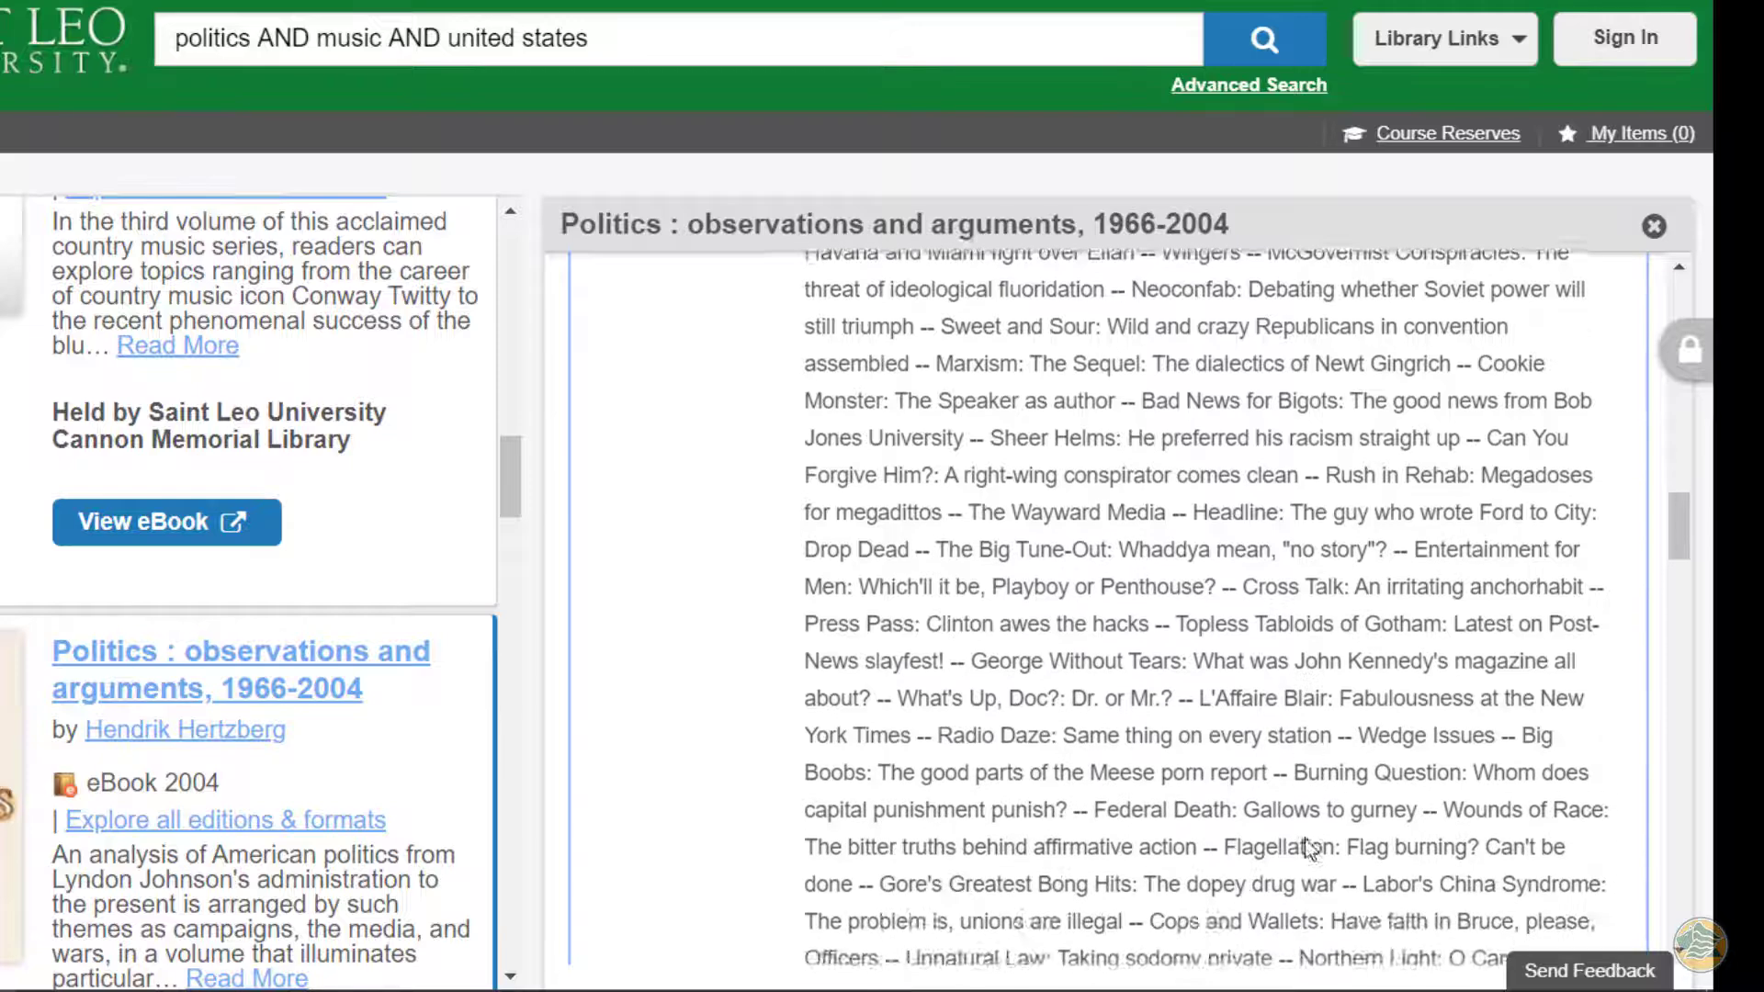
{"action": "scroll", "coordinate": [1309, 847], "scroll_direction": "down", "scroll_amount": 10}
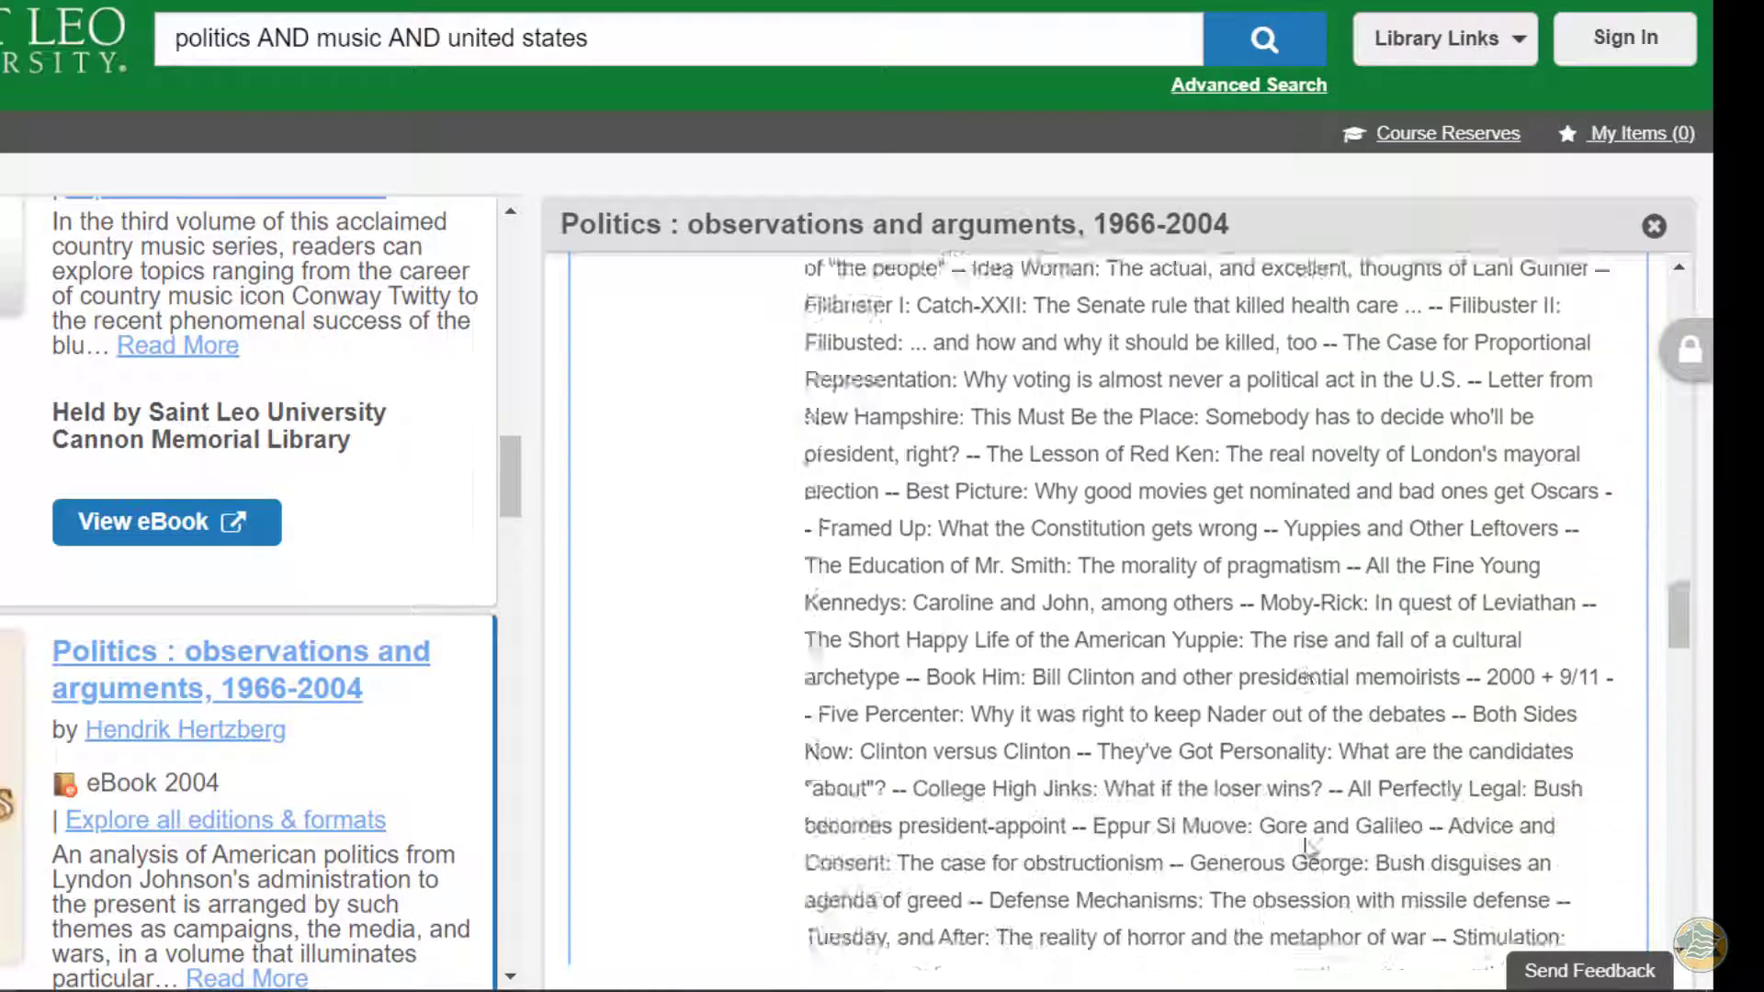
{"action": "scroll", "coordinate": [1305, 841], "scroll_direction": "down", "scroll_amount": 10}
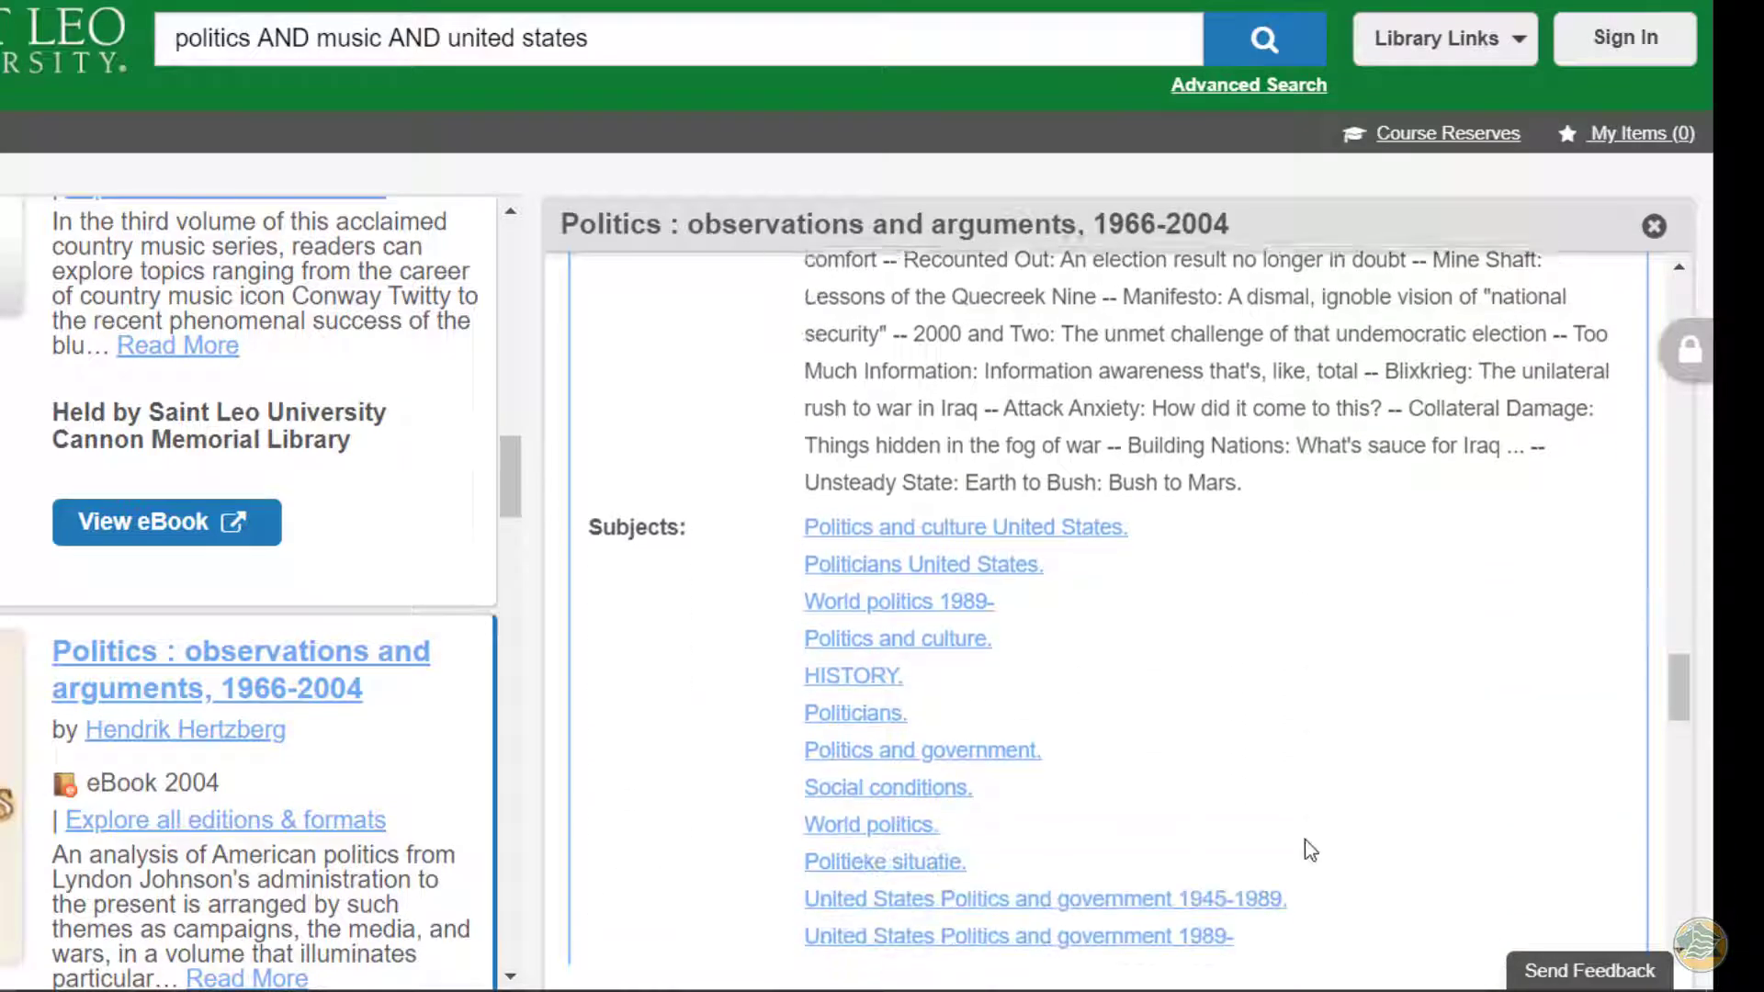
{"action": "scroll", "coordinate": [1304, 839], "scroll_direction": "down", "scroll_amount": 3}
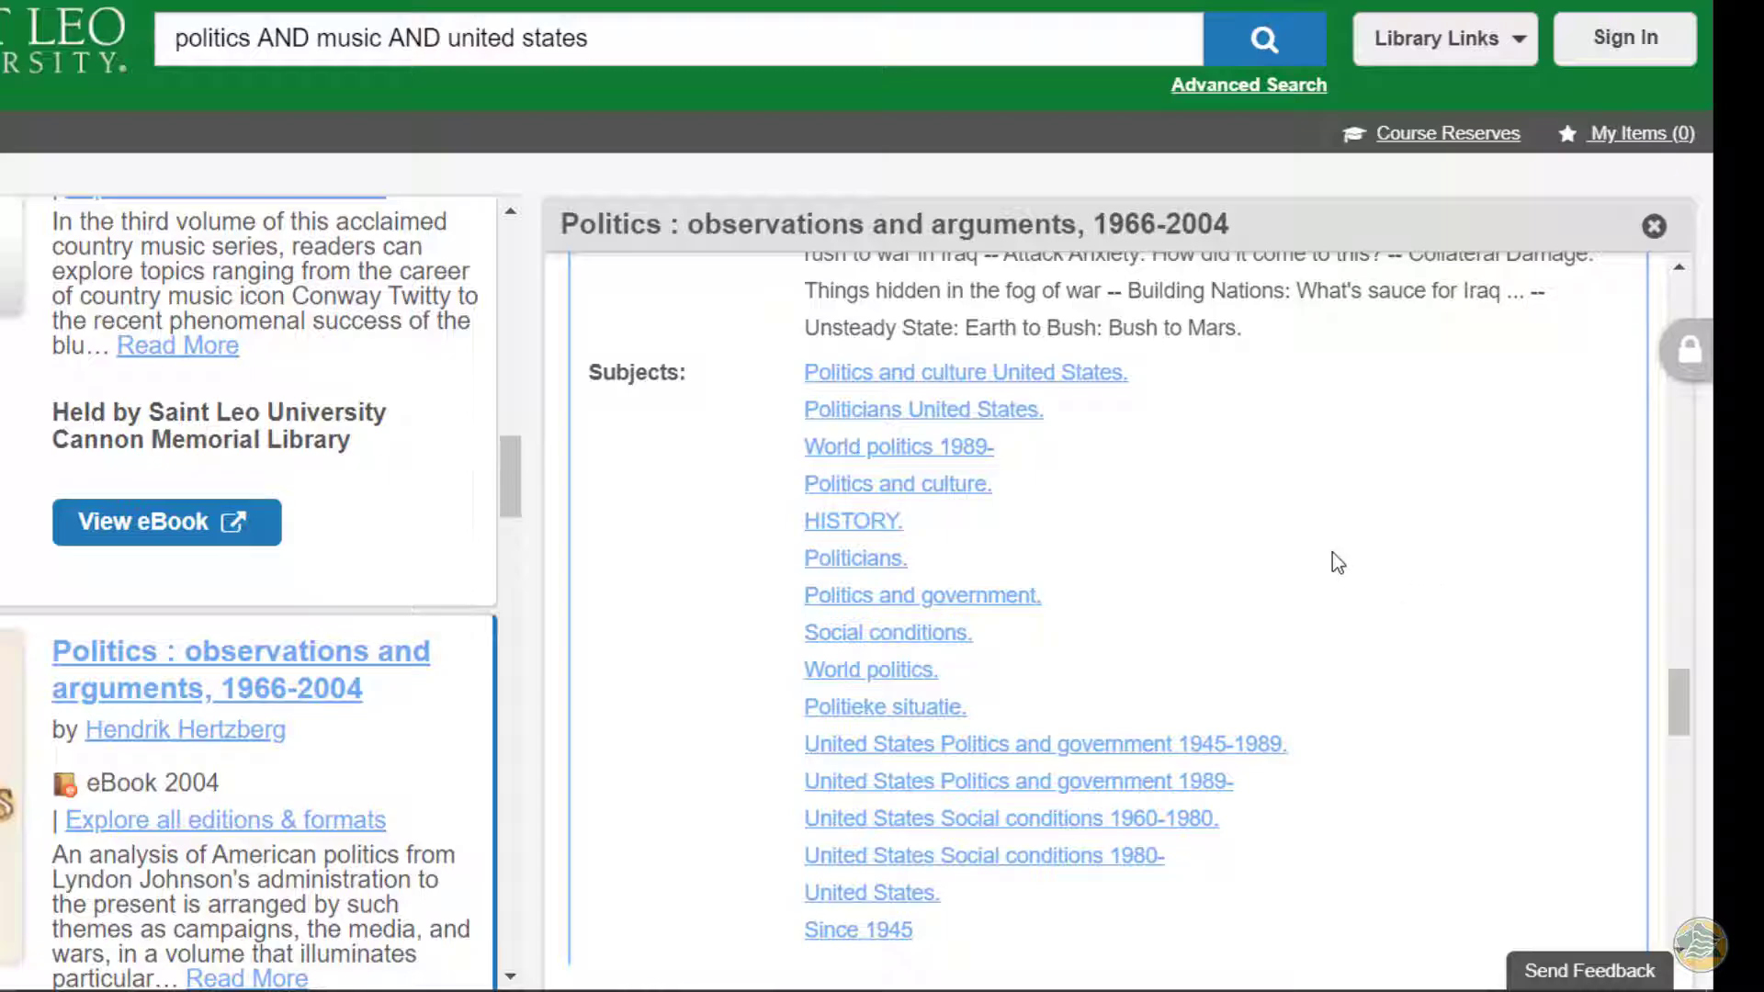
Step: Open the eBook through the All EBSCO eBooks link in the record's online access options
{"action": "scroll", "coordinate": [1290, 588], "scroll_direction": "up", "scroll_amount": 15}
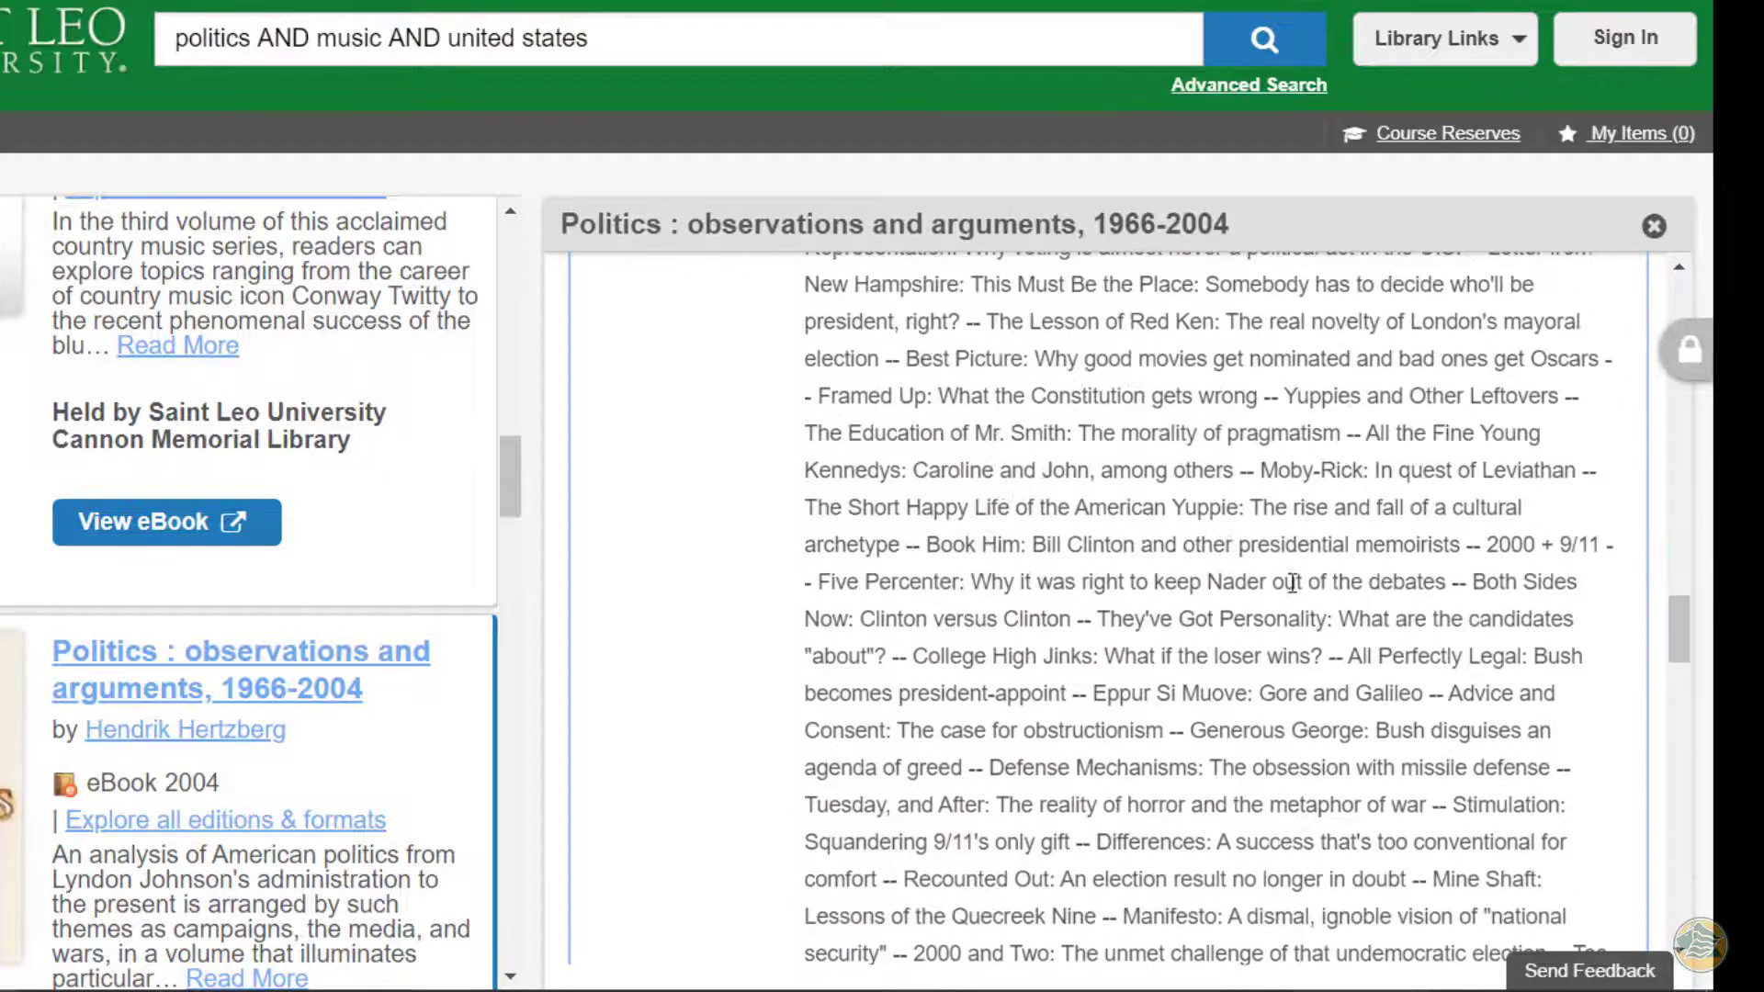
{"action": "scroll", "coordinate": [1292, 583], "scroll_direction": "up", "scroll_amount": 10}
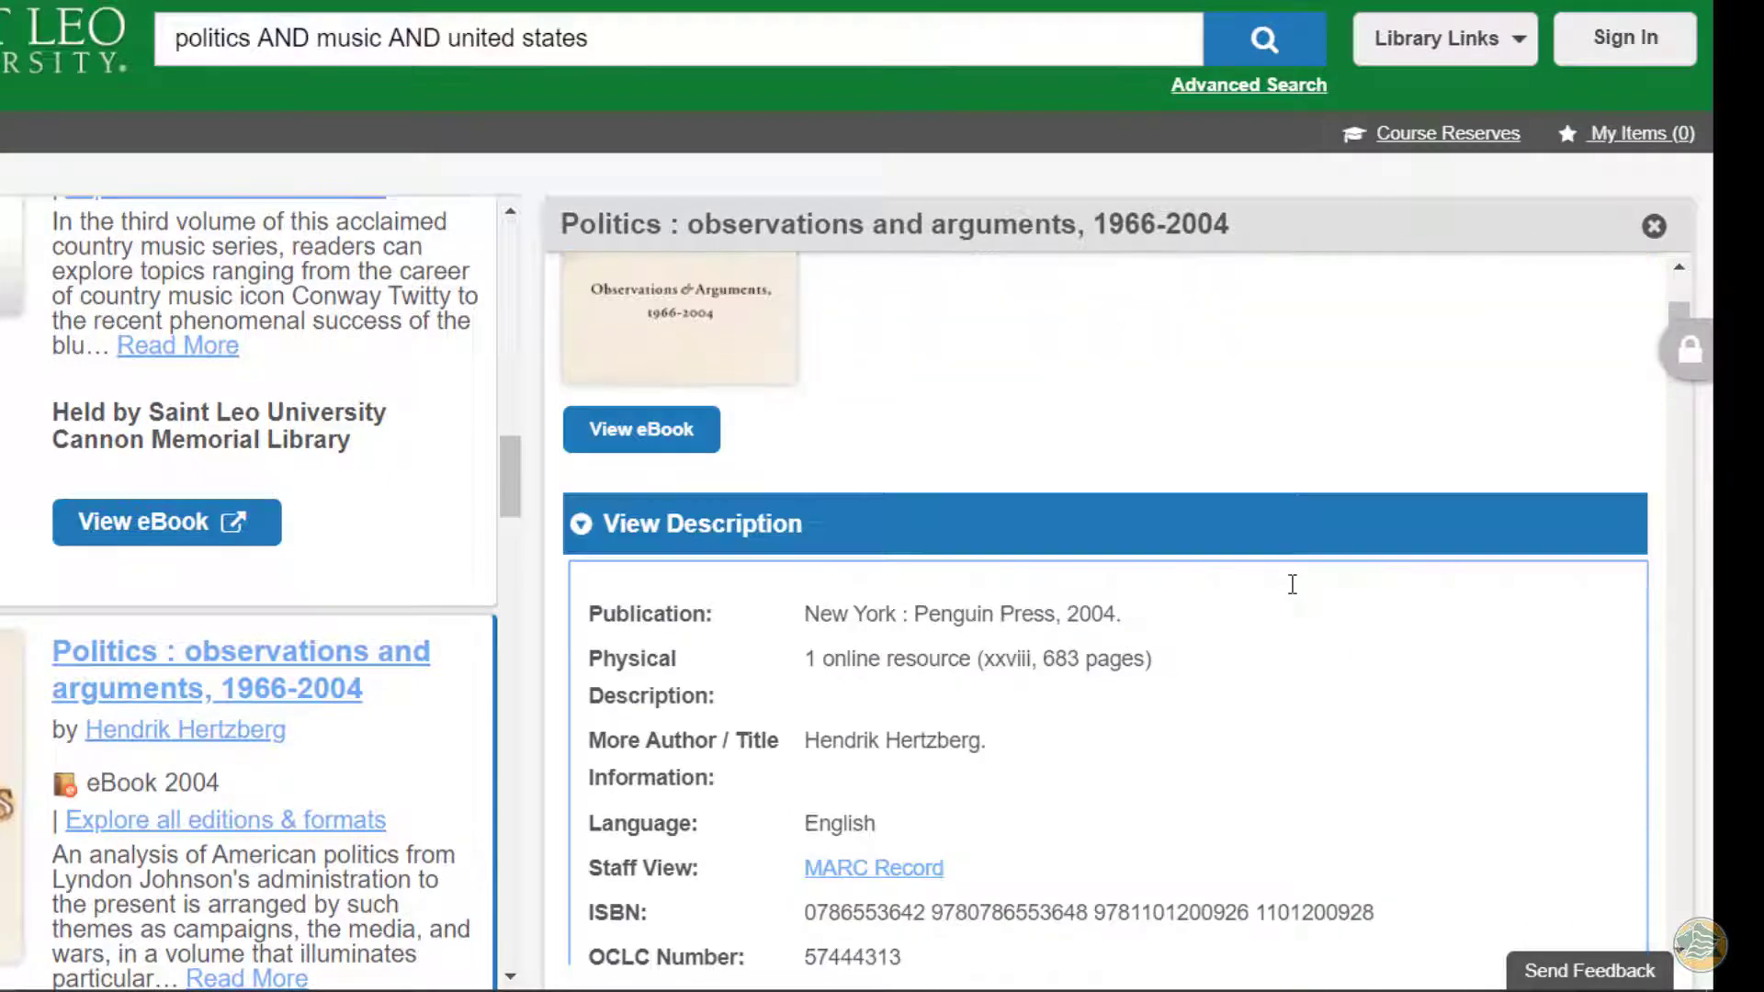
{"action": "scroll", "coordinate": [1292, 585], "scroll_direction": "up", "scroll_amount": 3}
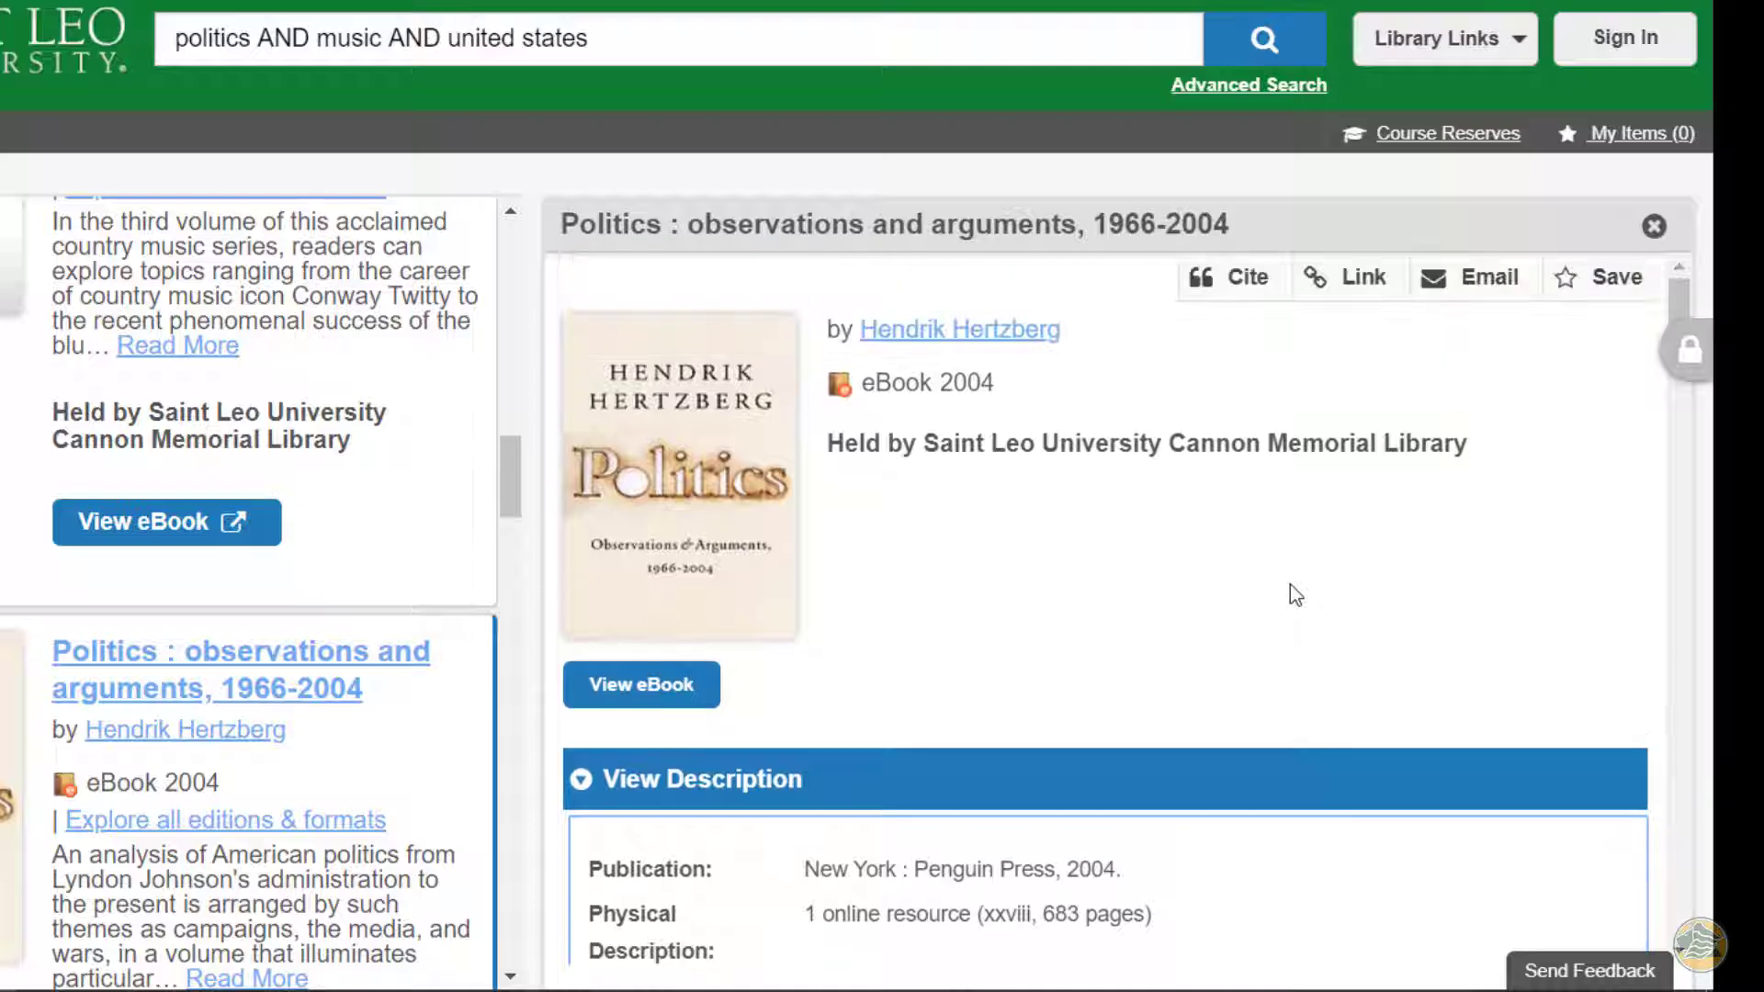
{"action": "left_click", "coordinate": [681, 694]}
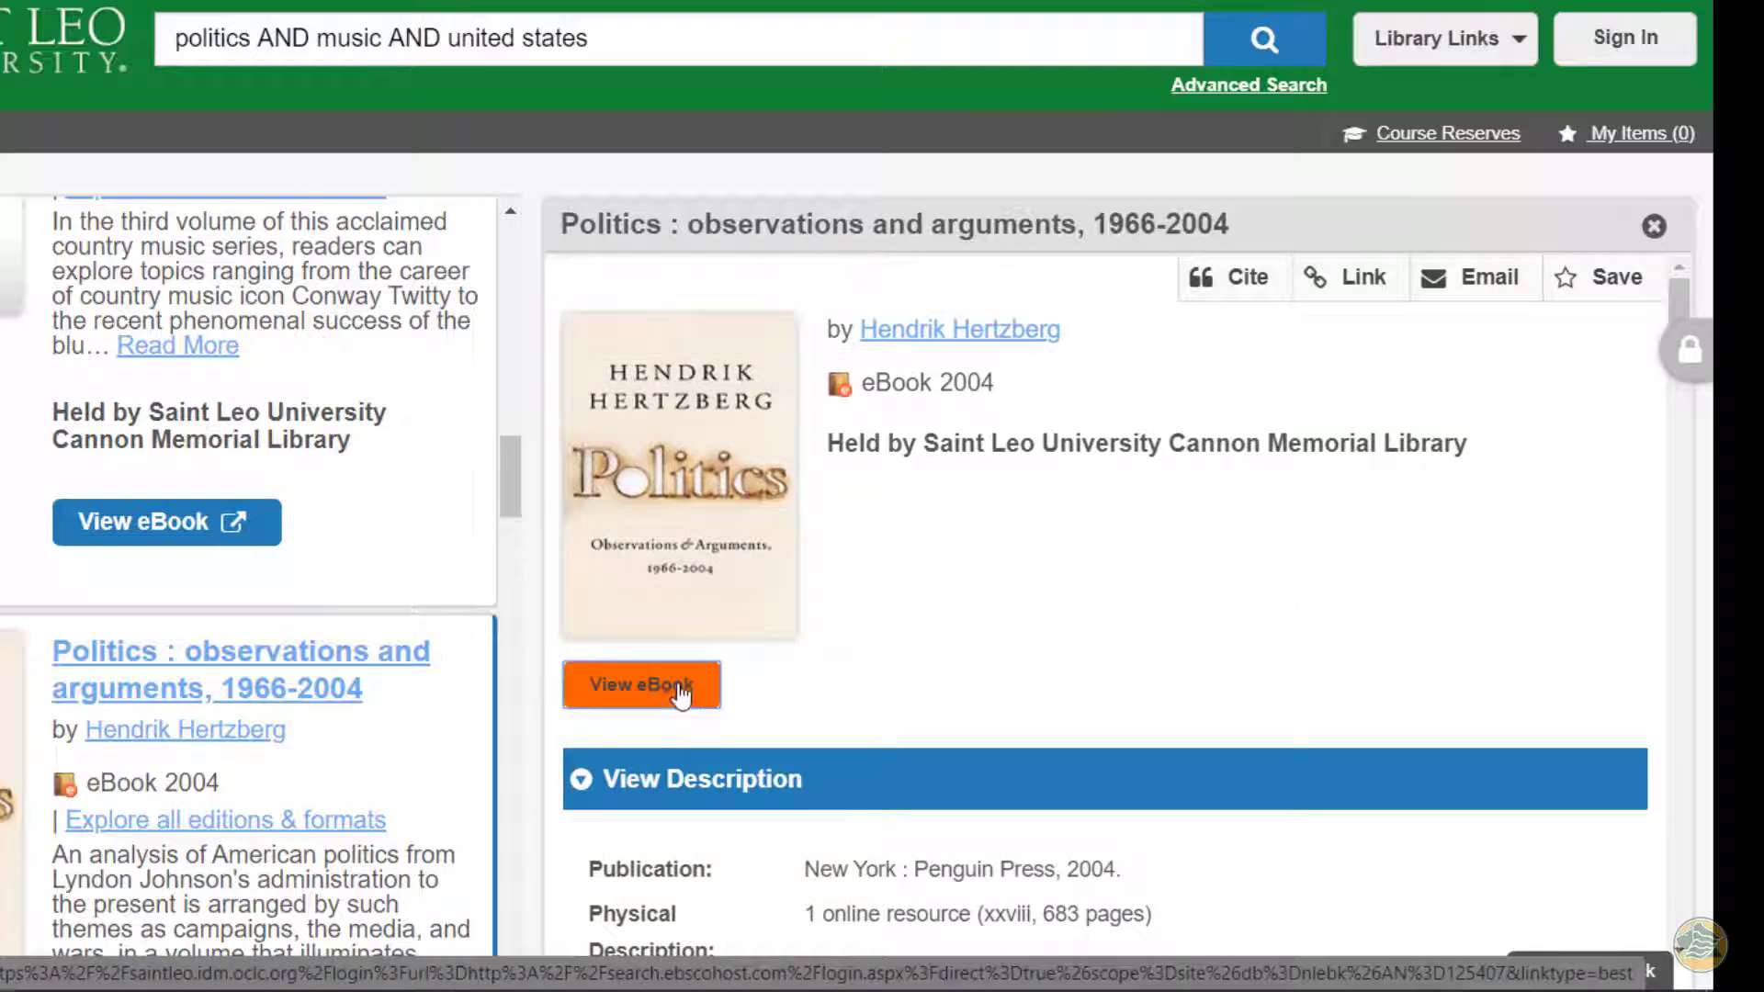
{"action": "scroll", "coordinate": [977, 707], "scroll_direction": "down", "scroll_amount": 15}
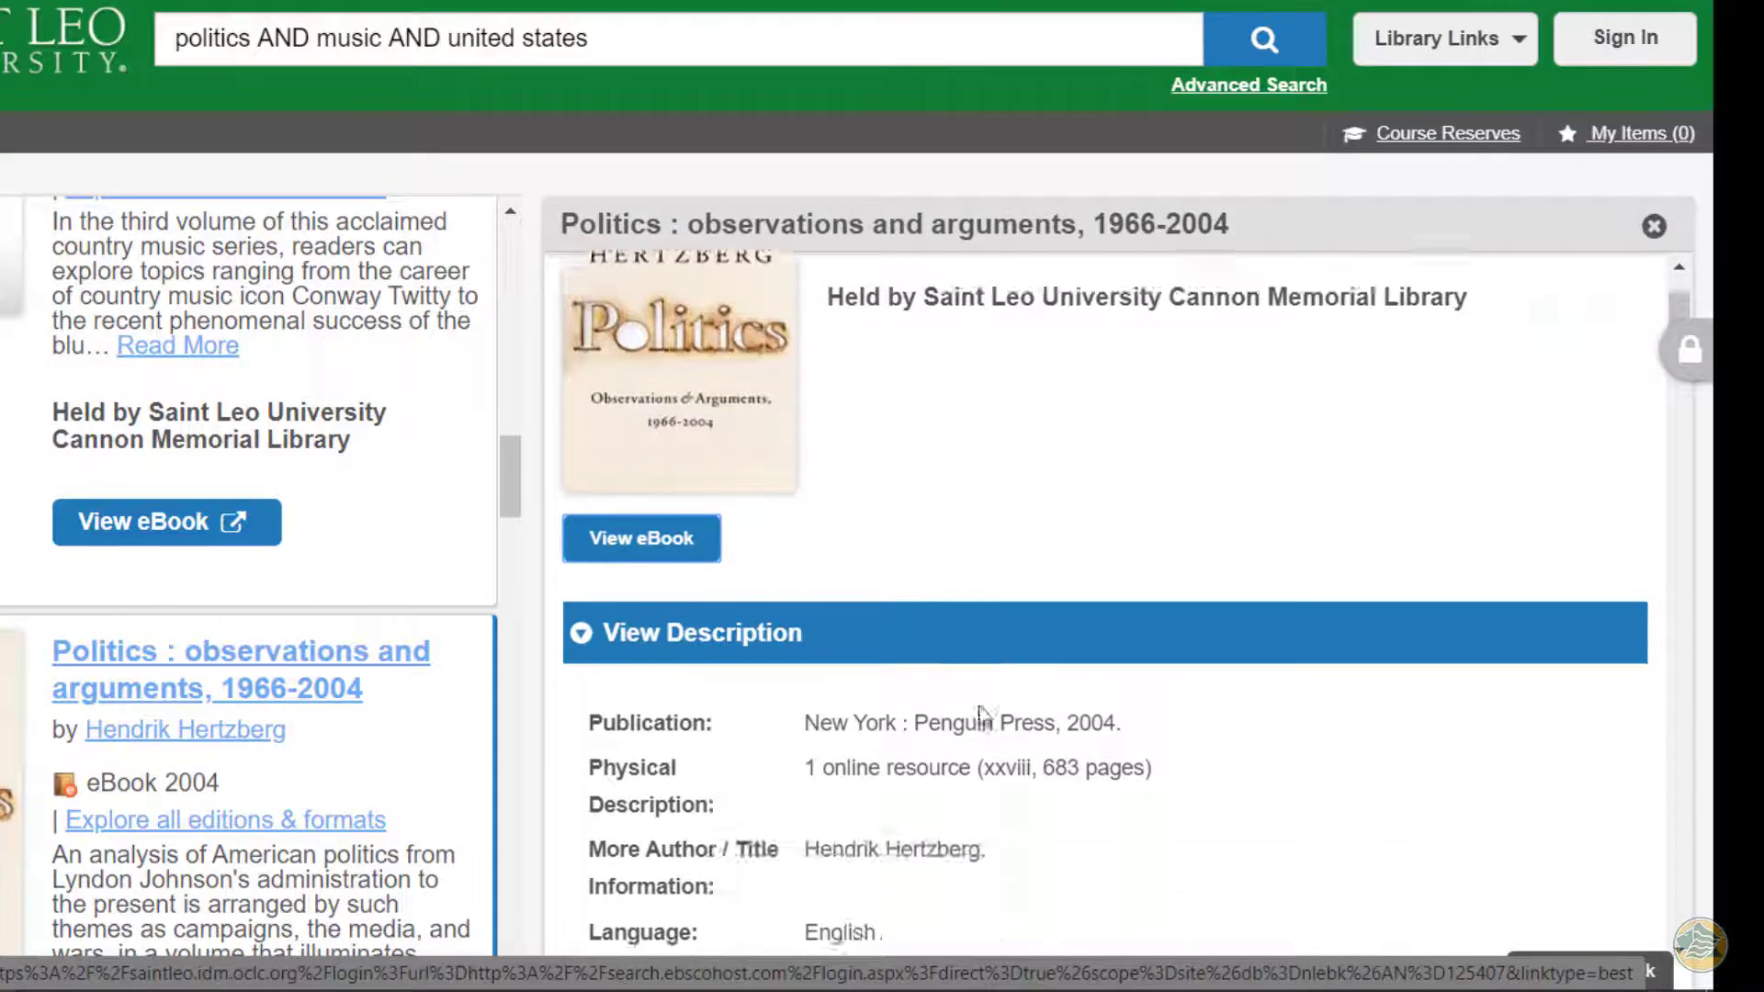
{"action": "scroll", "coordinate": [978, 715], "scroll_direction": "down", "scroll_amount": 20}
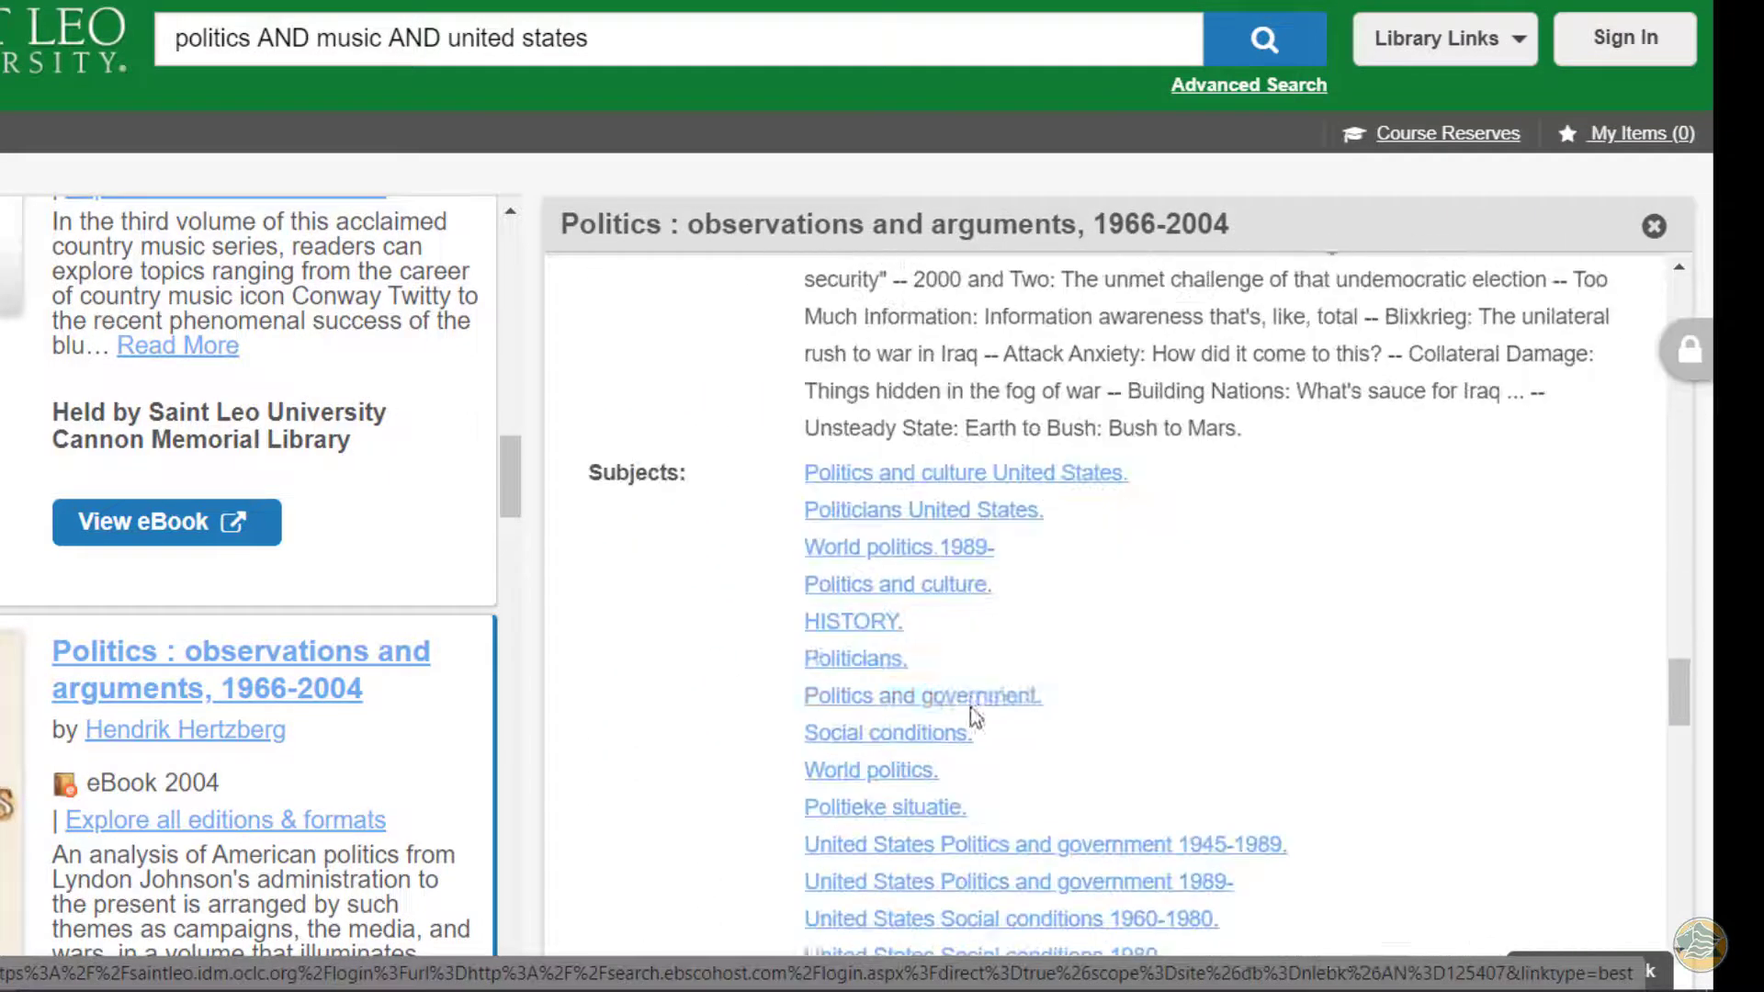
{"action": "scroll", "coordinate": [966, 708], "scroll_direction": "down", "scroll_amount": 2}
{"action": "scroll", "coordinate": [967, 708], "scroll_direction": "up", "scroll_amount": 2}
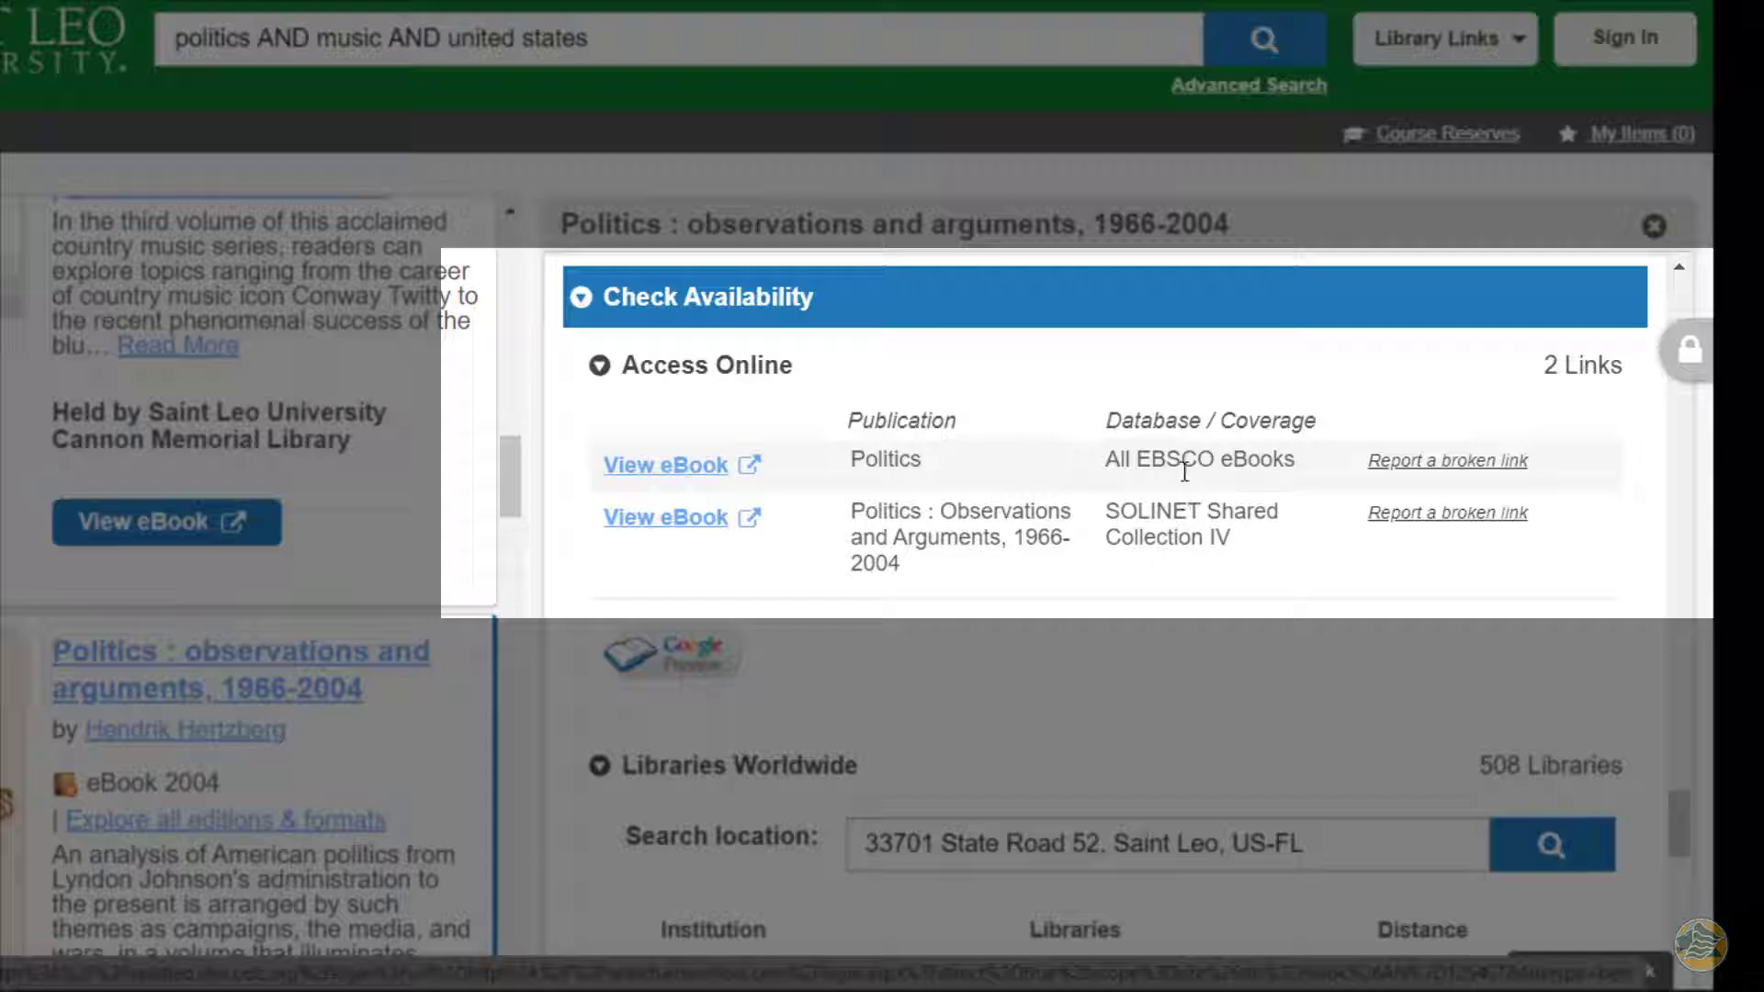
{"action": "left_click", "coordinate": [693, 469]}
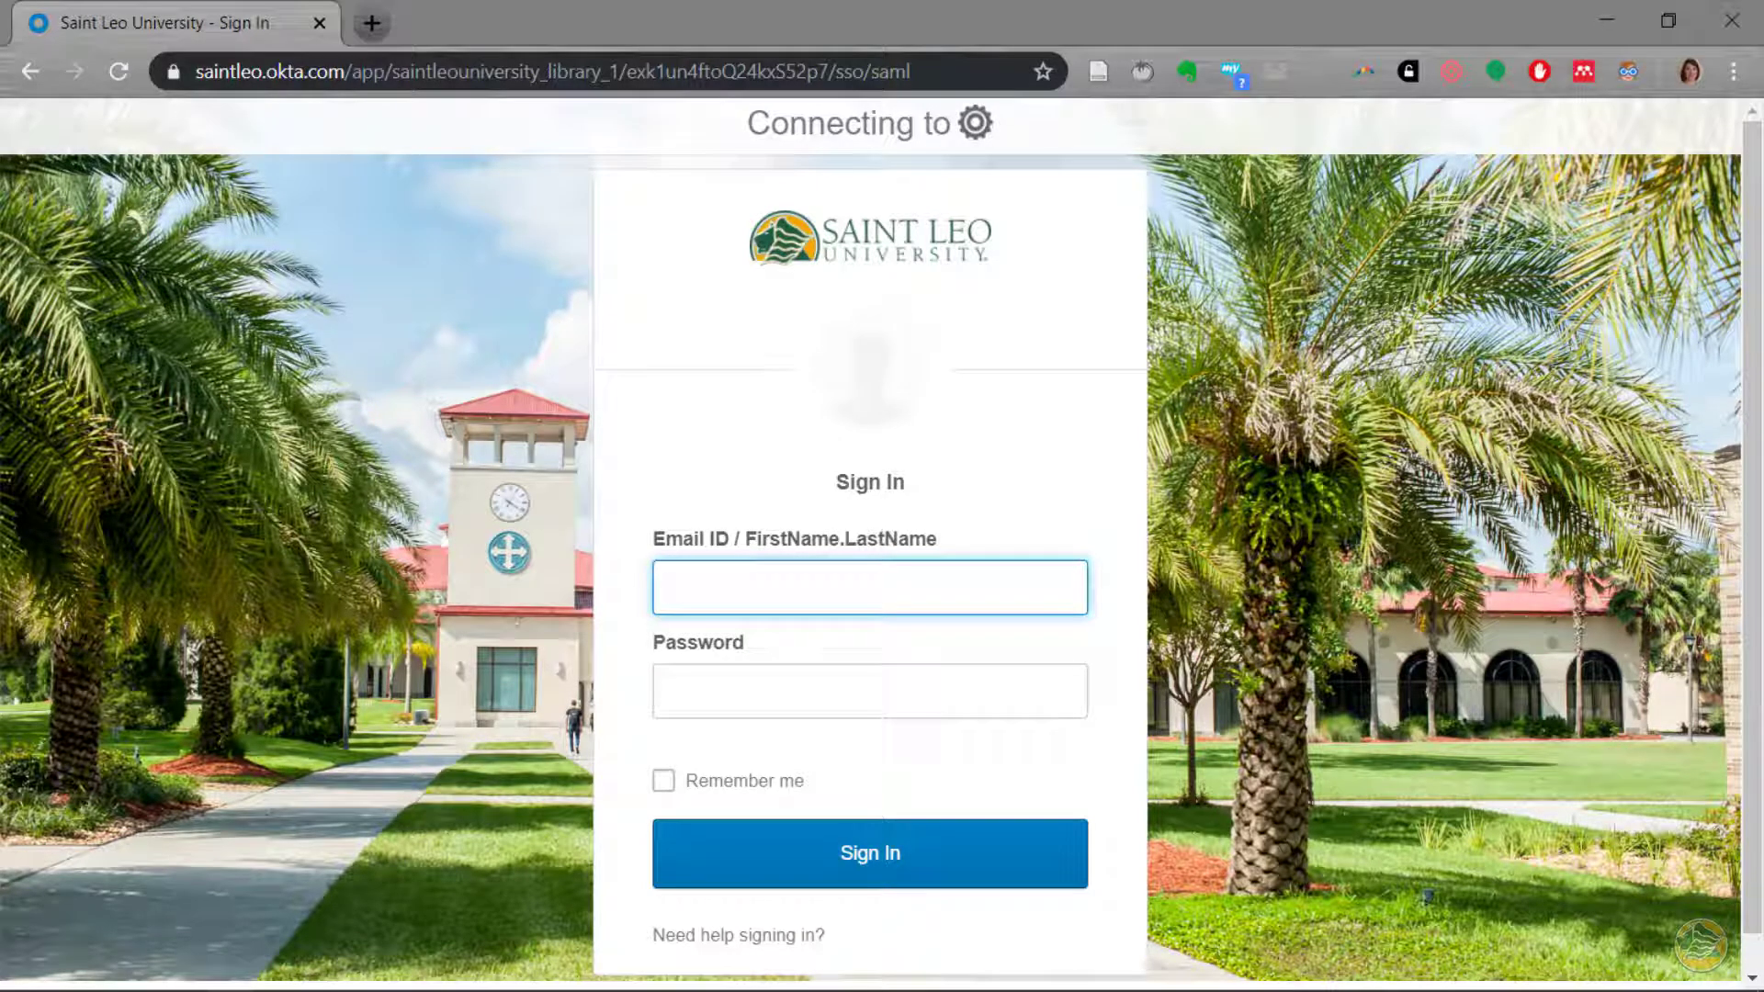
Step: Sign in to the university account with the user's email ID and account password
{"action": "type", "text": "firstname.last"}
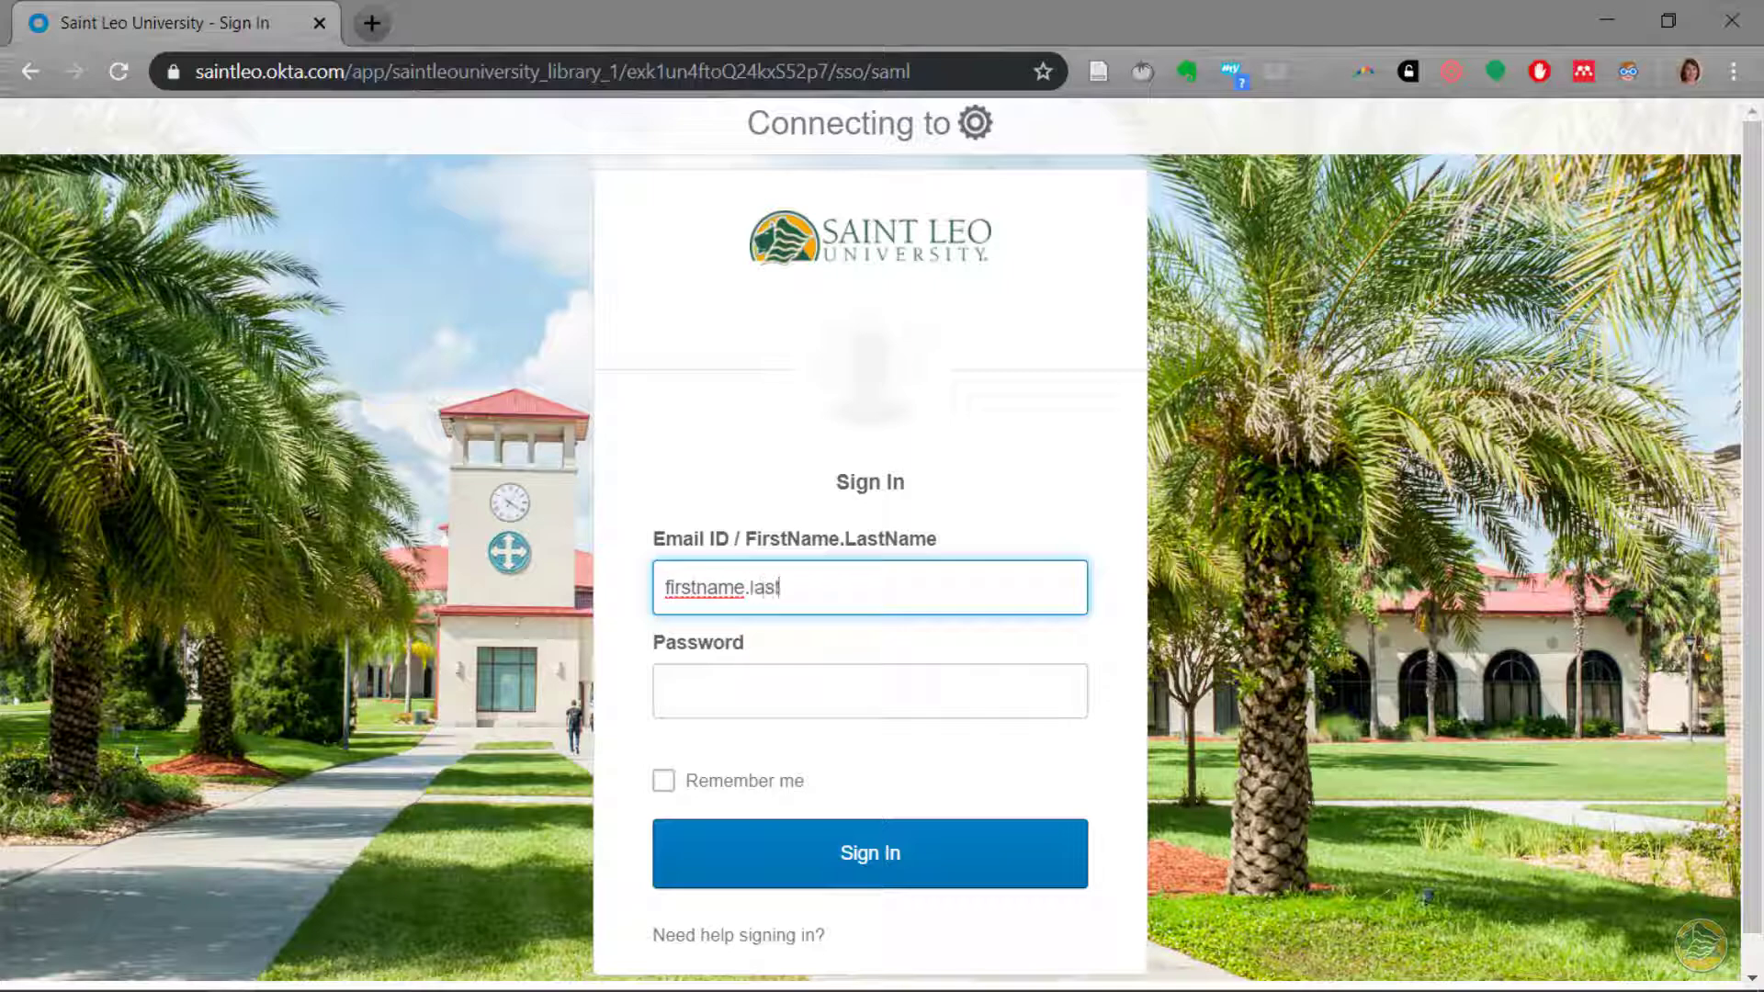
{"action": "type", "text": "name"}
{"action": "key", "text": "Tab"}
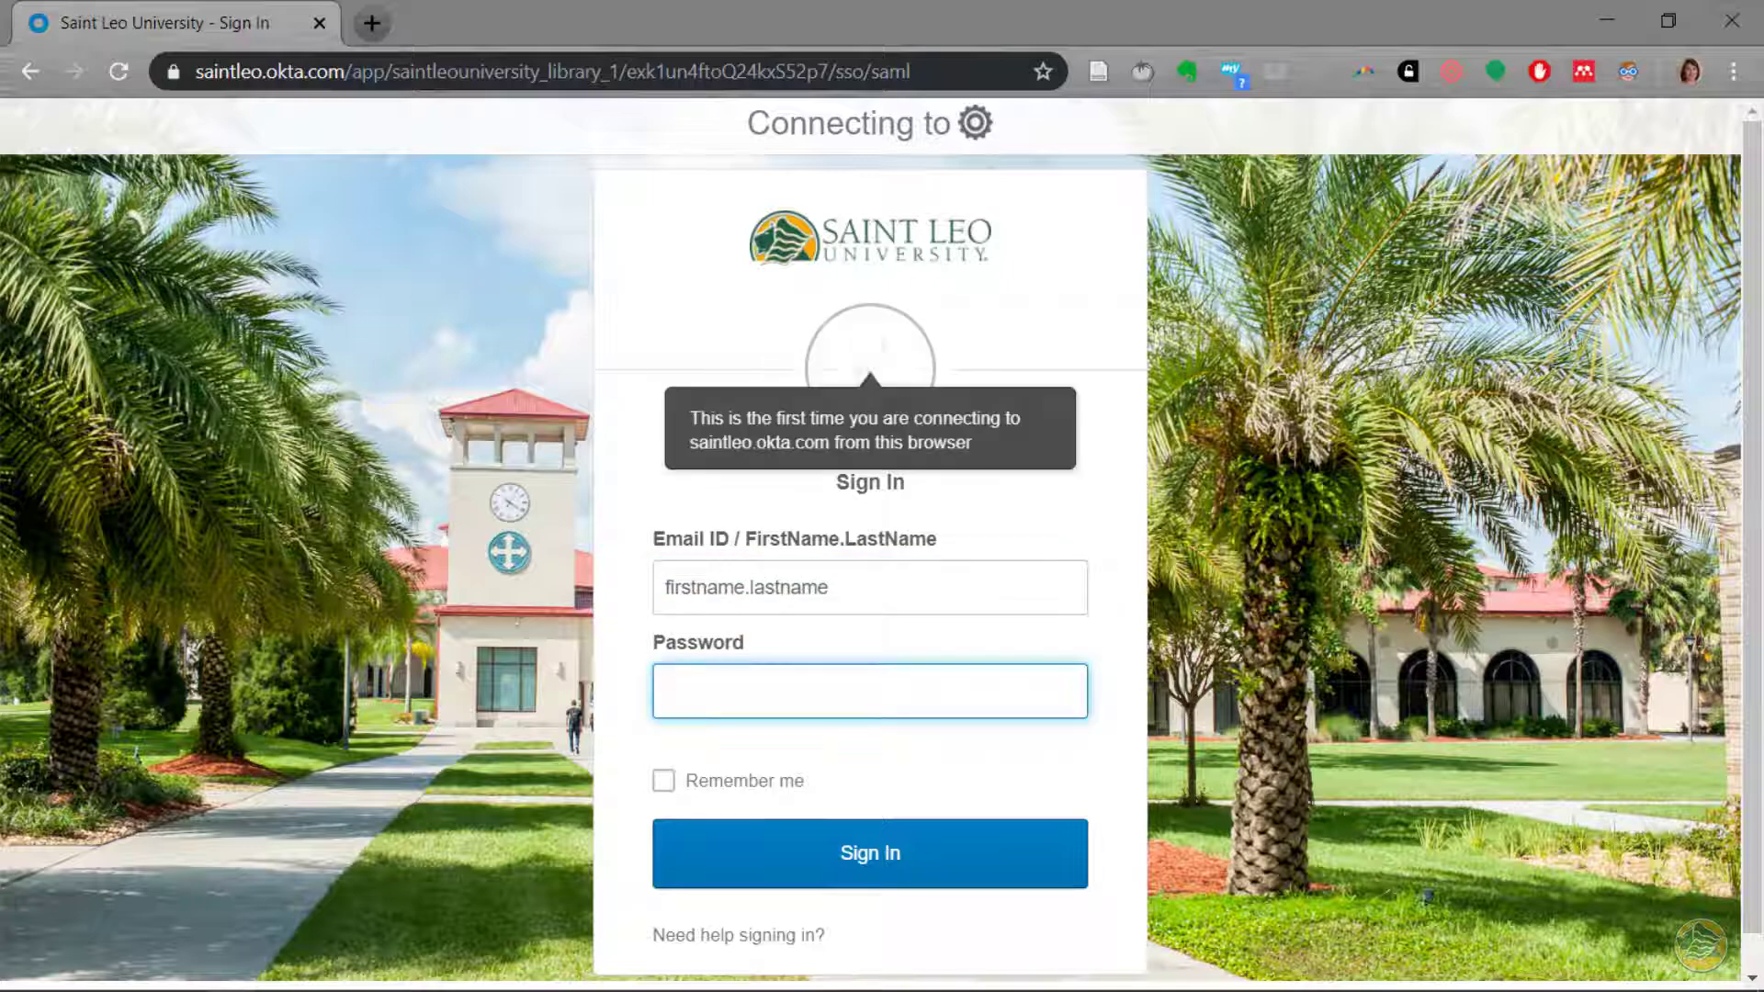
{"action": "type", "text": "****"}
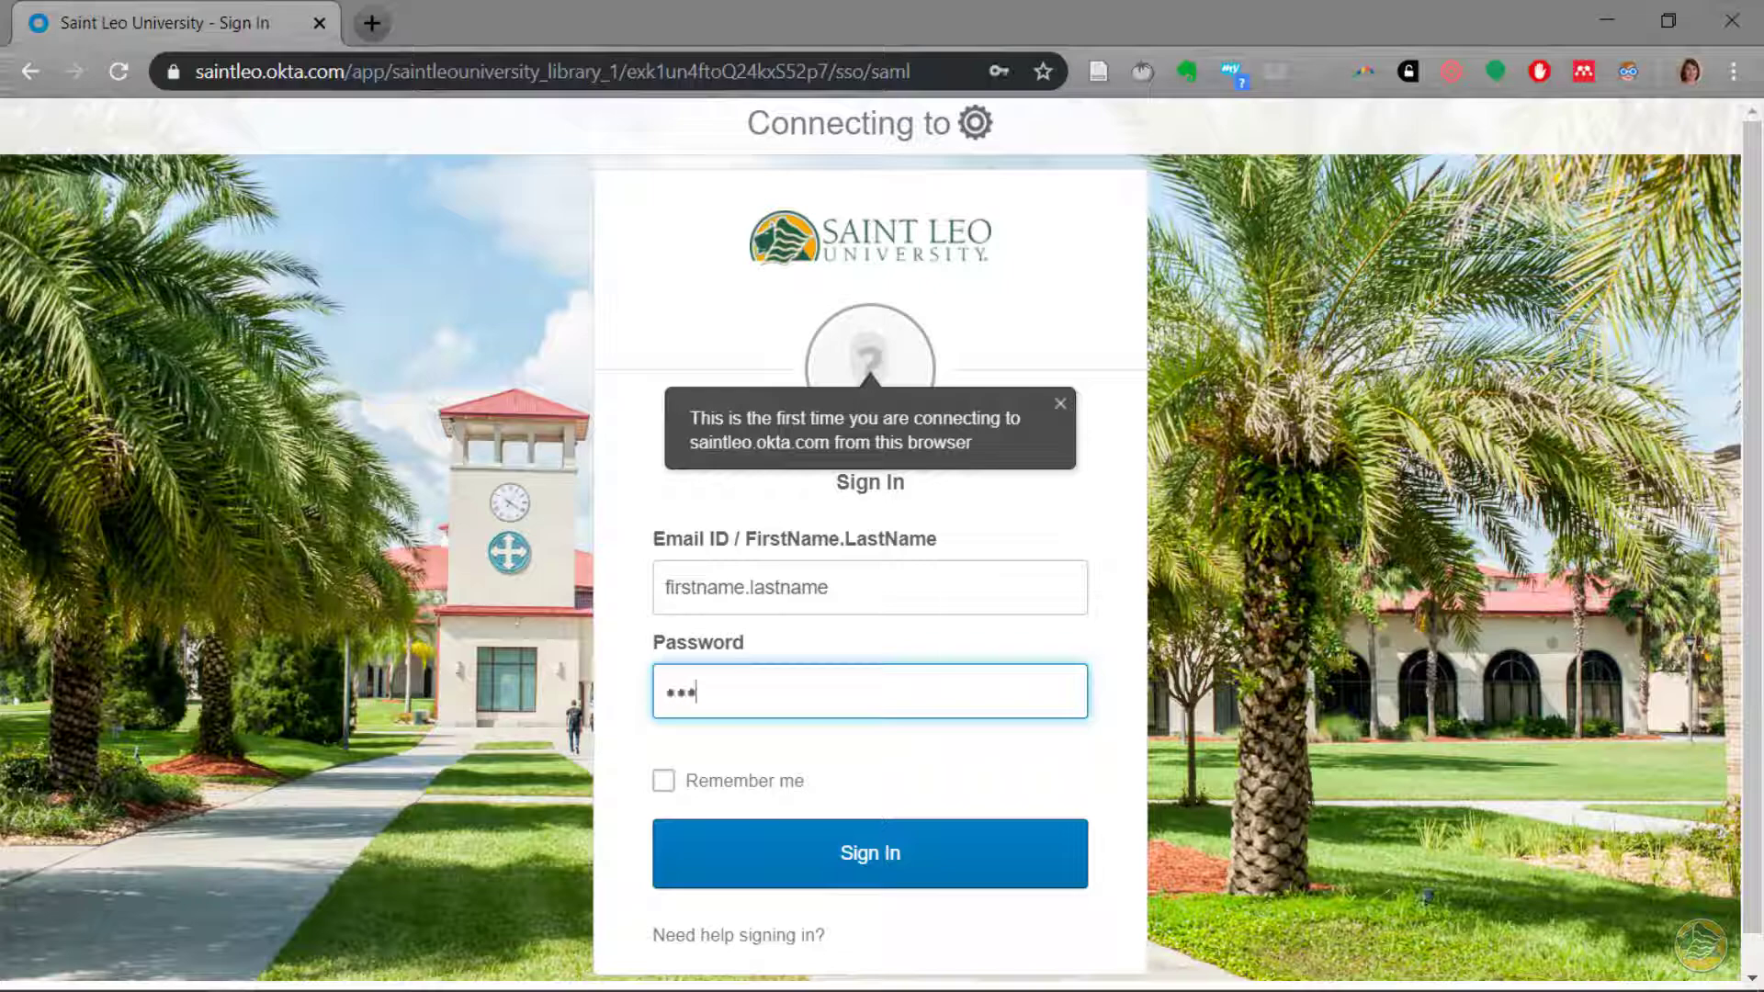
{"action": "type", "text": "****"}
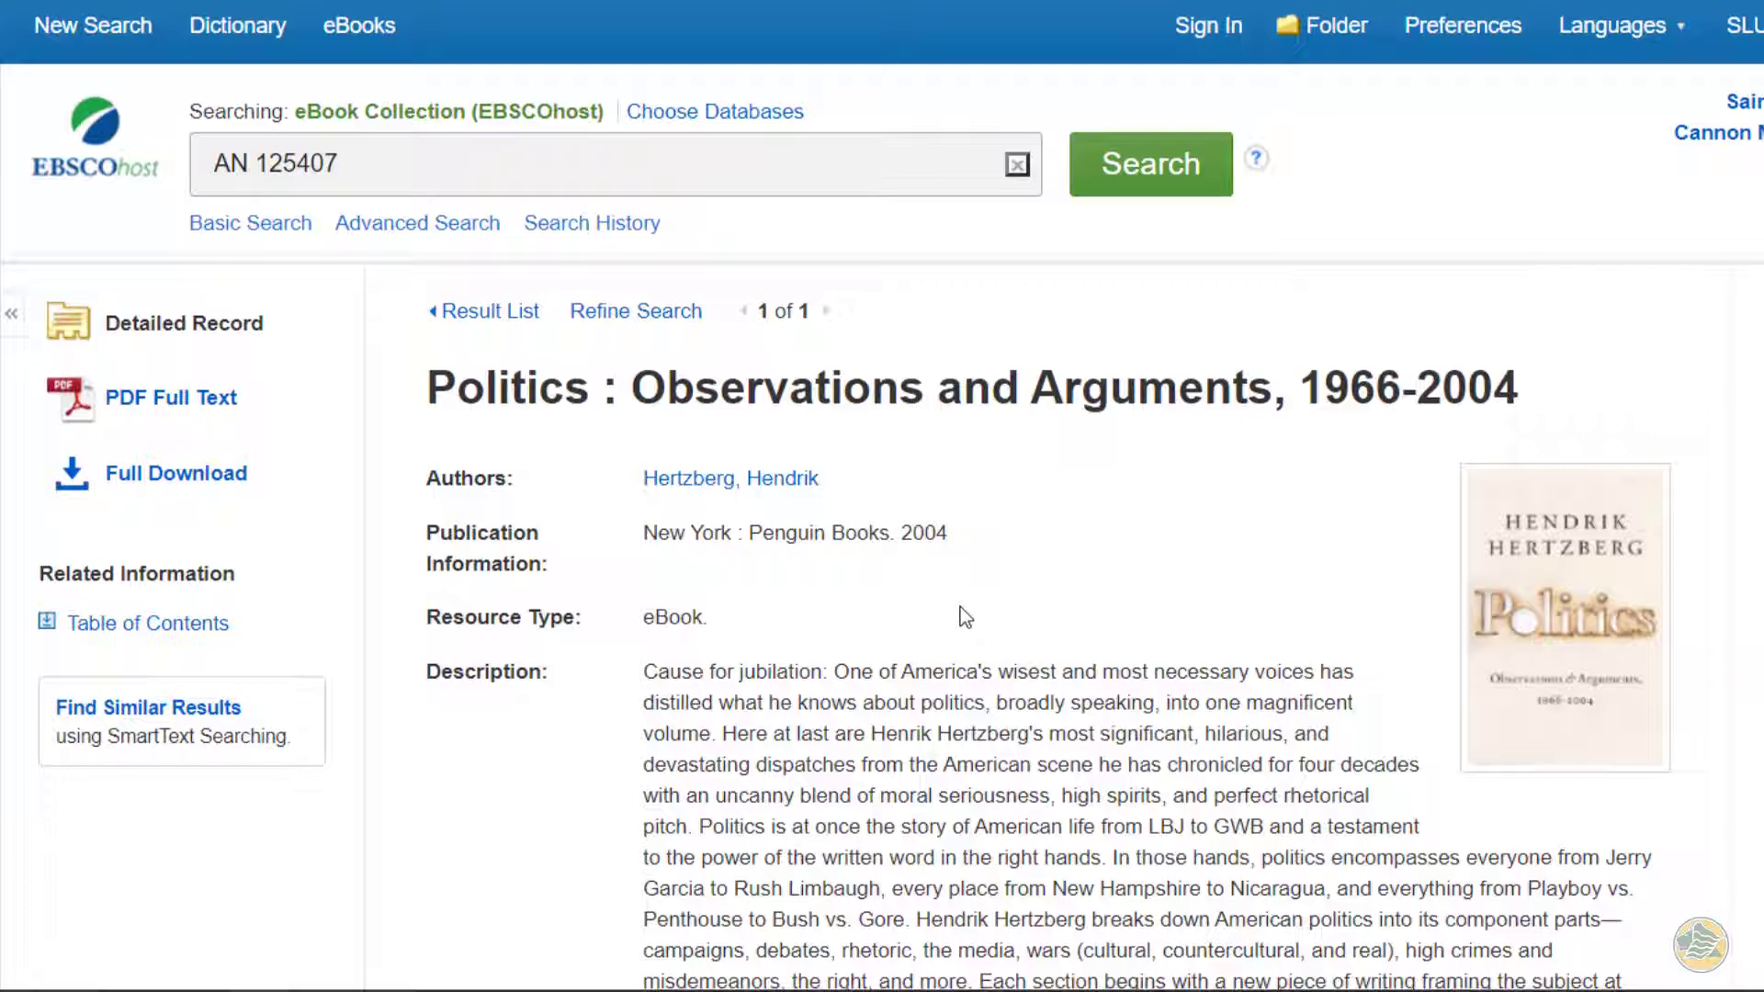
Step: Open the chapter "1. ENOUGH ABOUT THE SIXTIES" from the eBook's table of contents
{"action": "scroll", "coordinate": [961, 606], "scroll_direction": "down", "scroll_amount": 3}
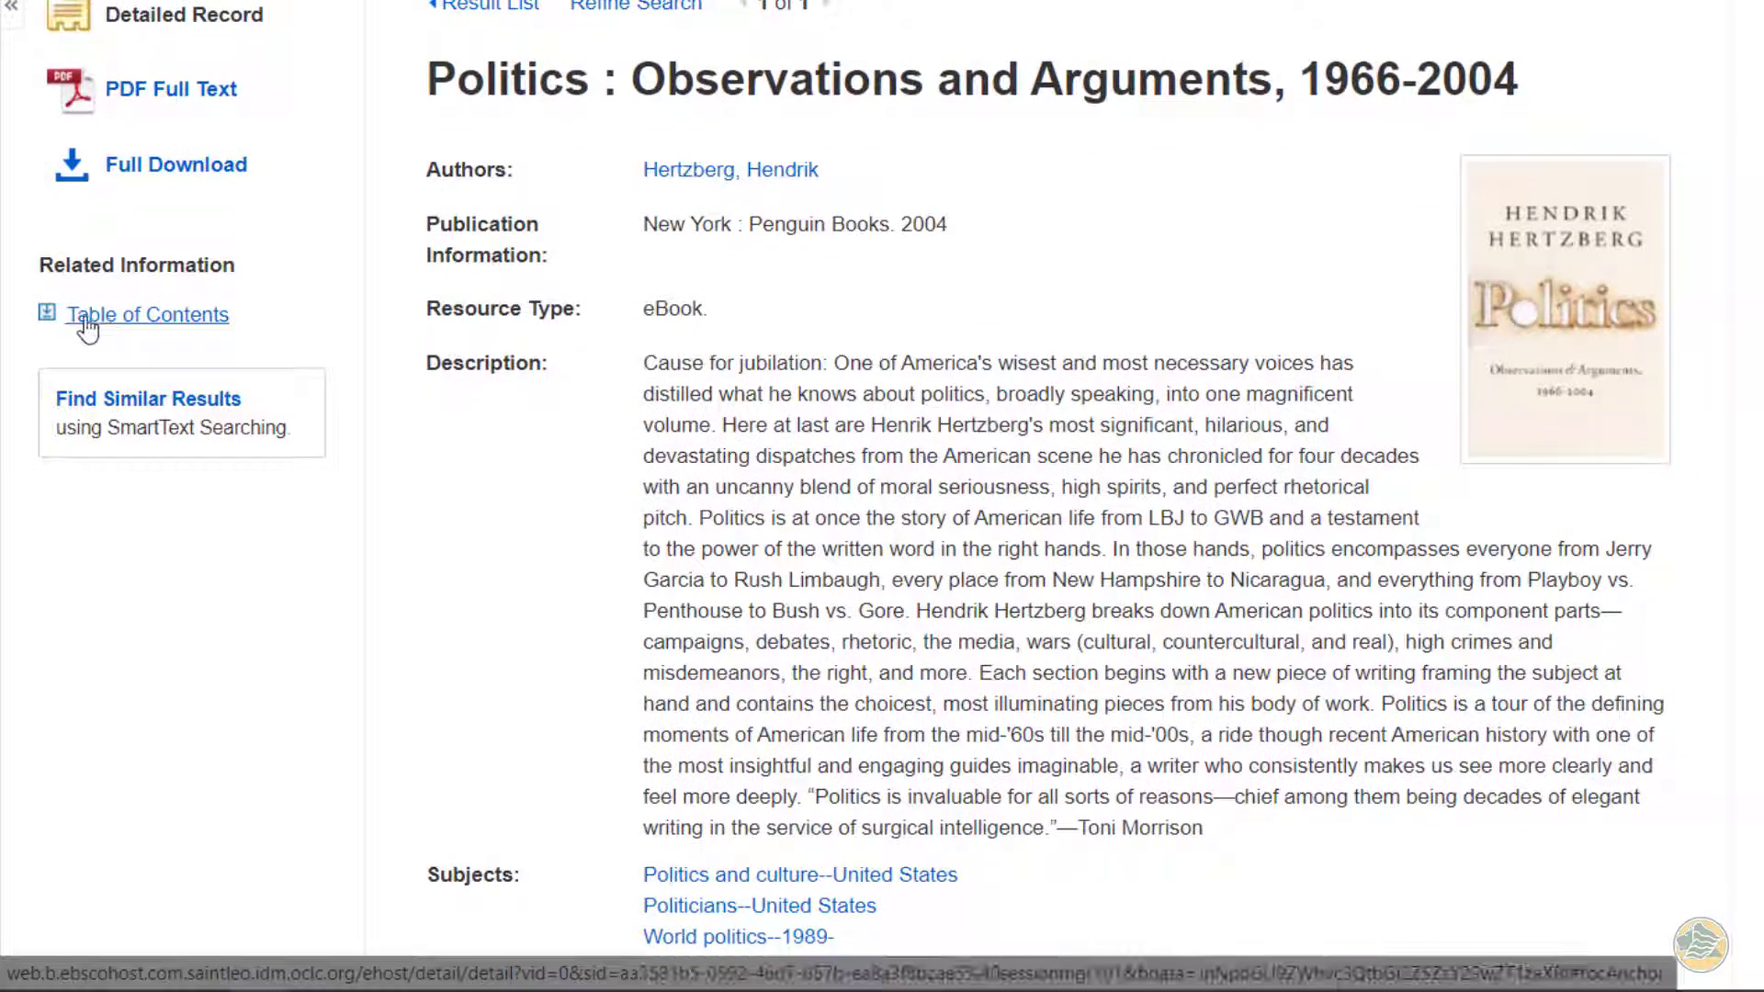
{"action": "left_click", "coordinate": [108, 320]}
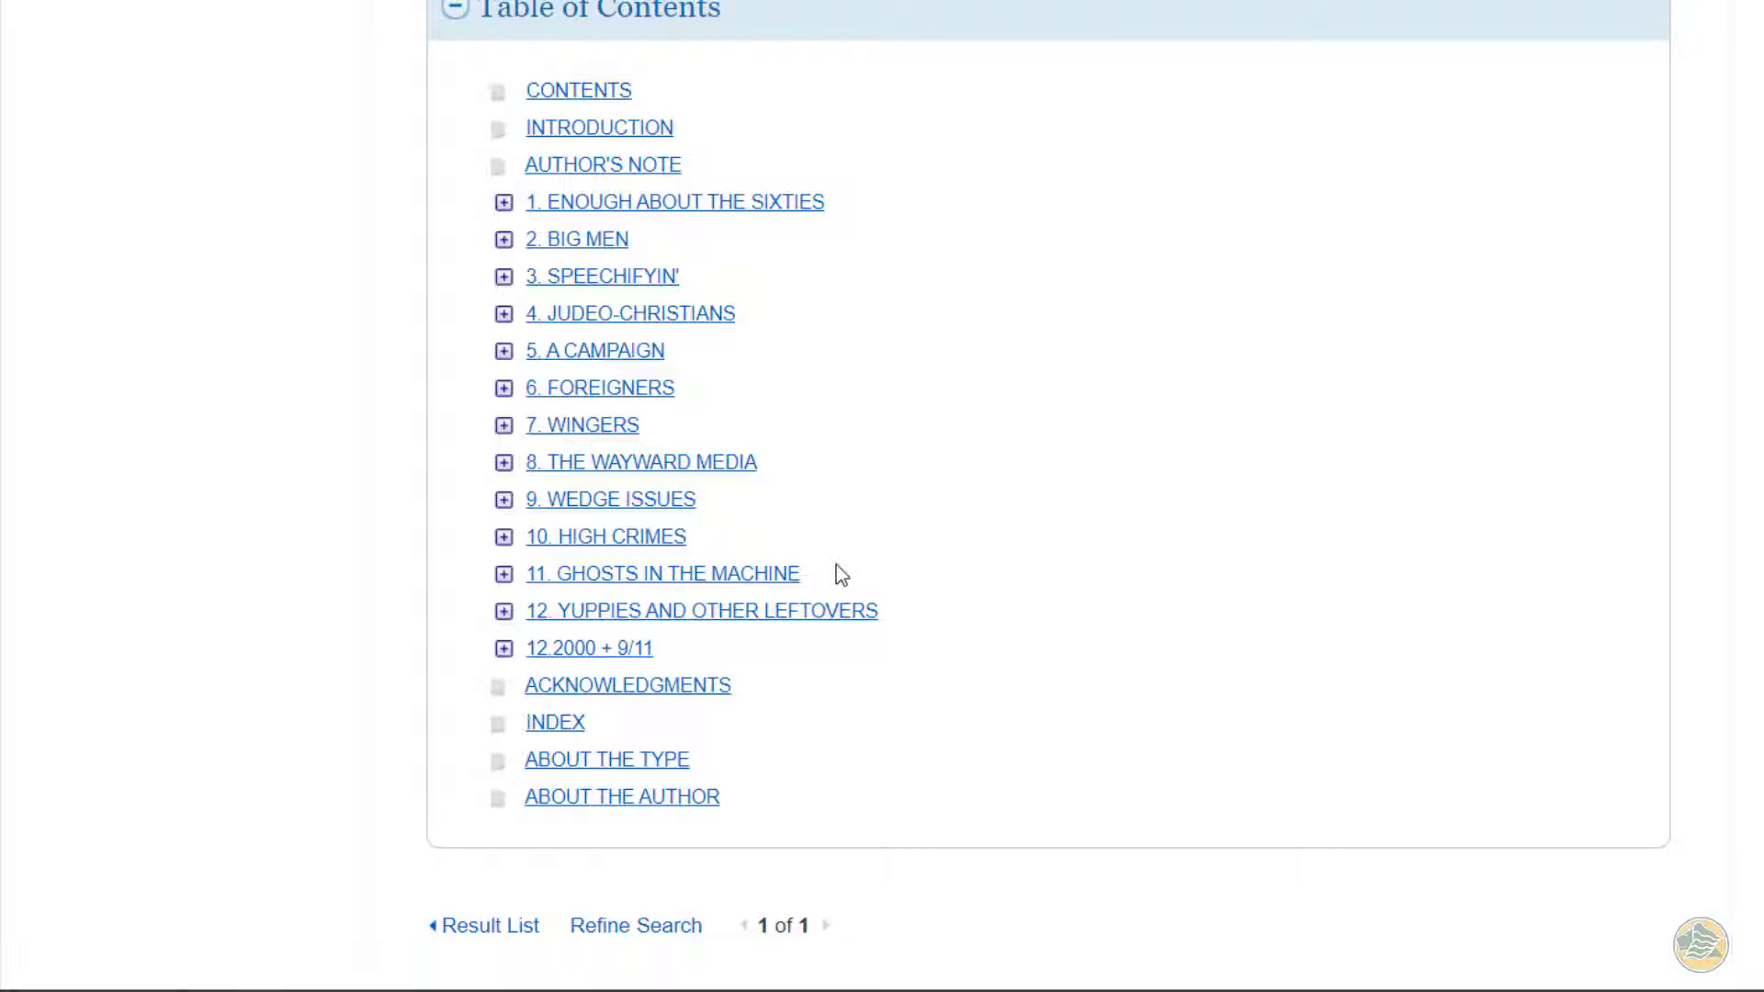
{"action": "left_click", "coordinate": [730, 213]}
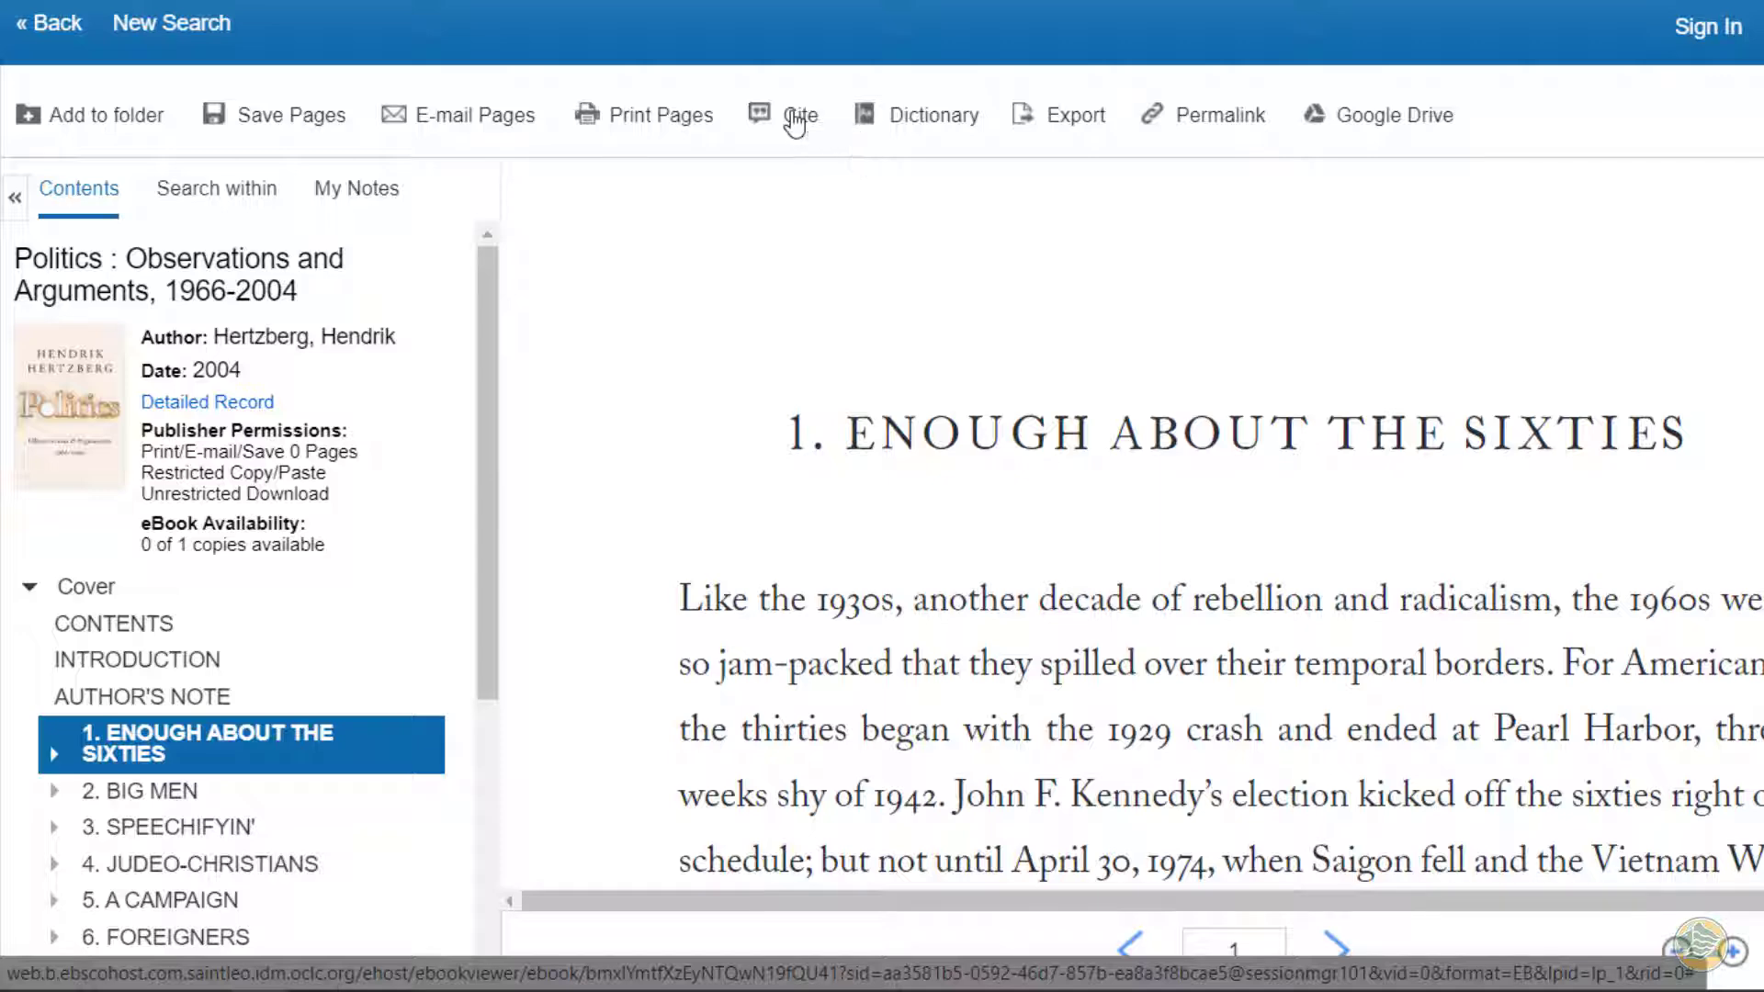
Step: Review the available citation formats for the eBook, then request its permalink
{"action": "left_click", "coordinate": [795, 119]}
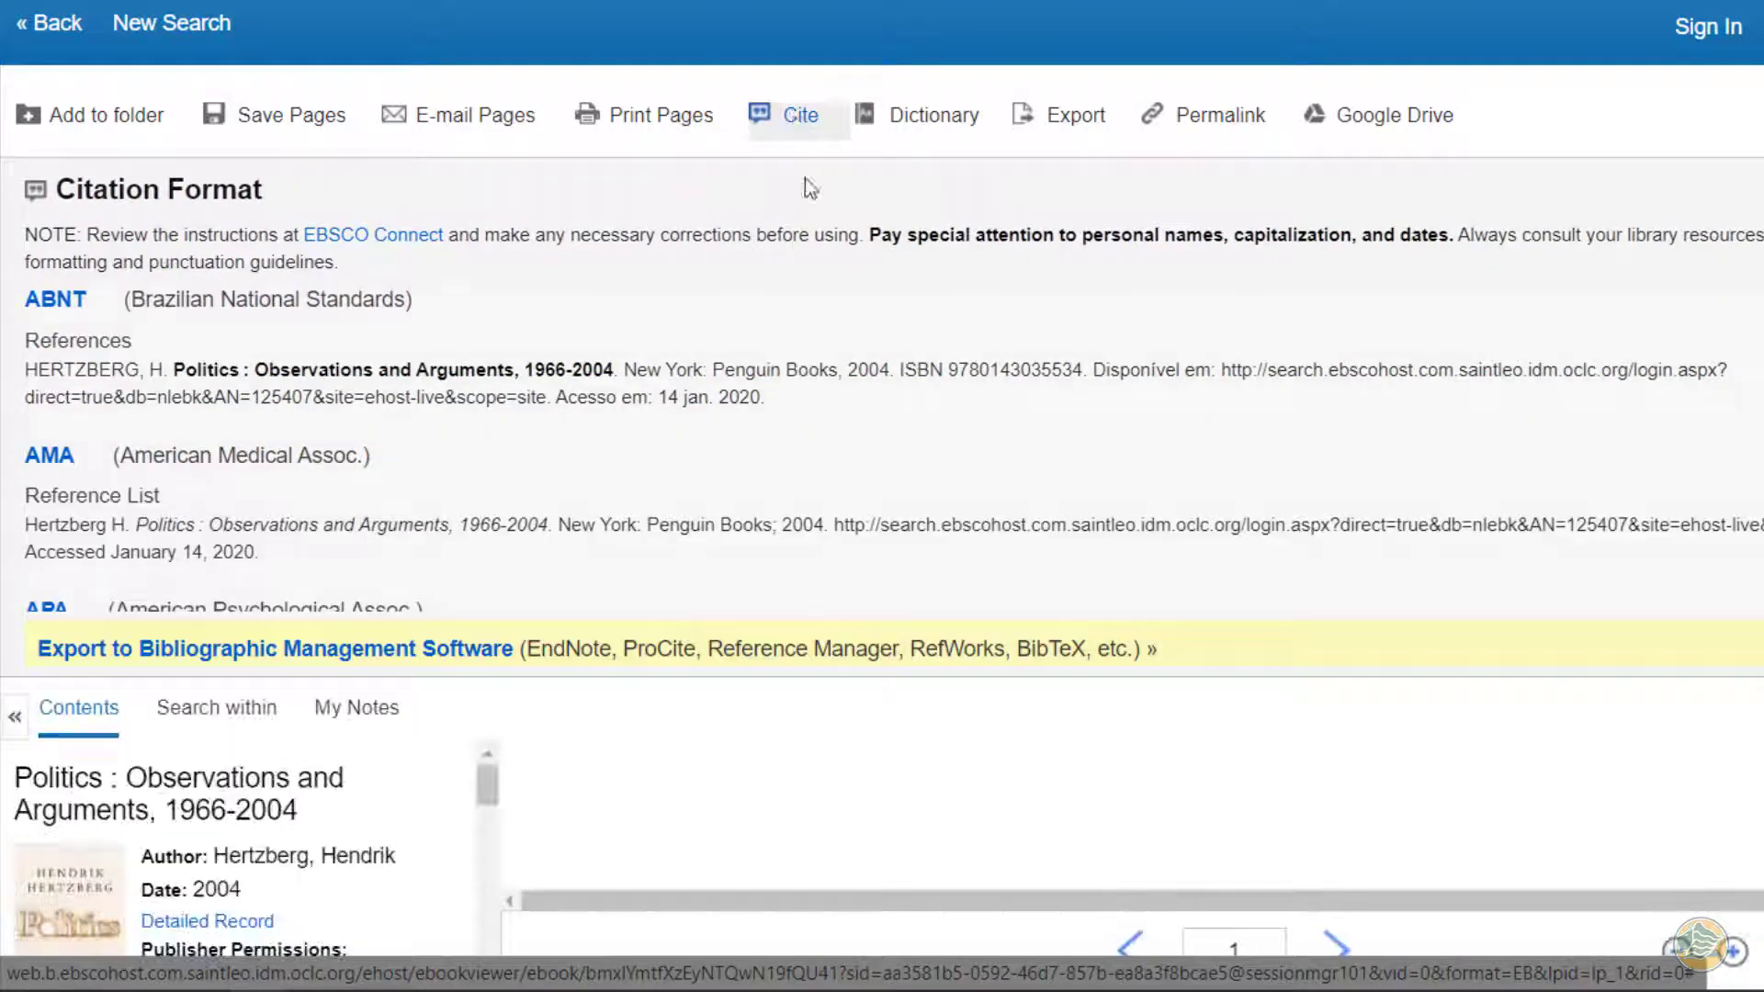
{"action": "scroll", "coordinate": [918, 464], "scroll_direction": "down", "scroll_amount": 4}
{"action": "scroll", "coordinate": [918, 460], "scroll_direction": "down", "scroll_amount": 5}
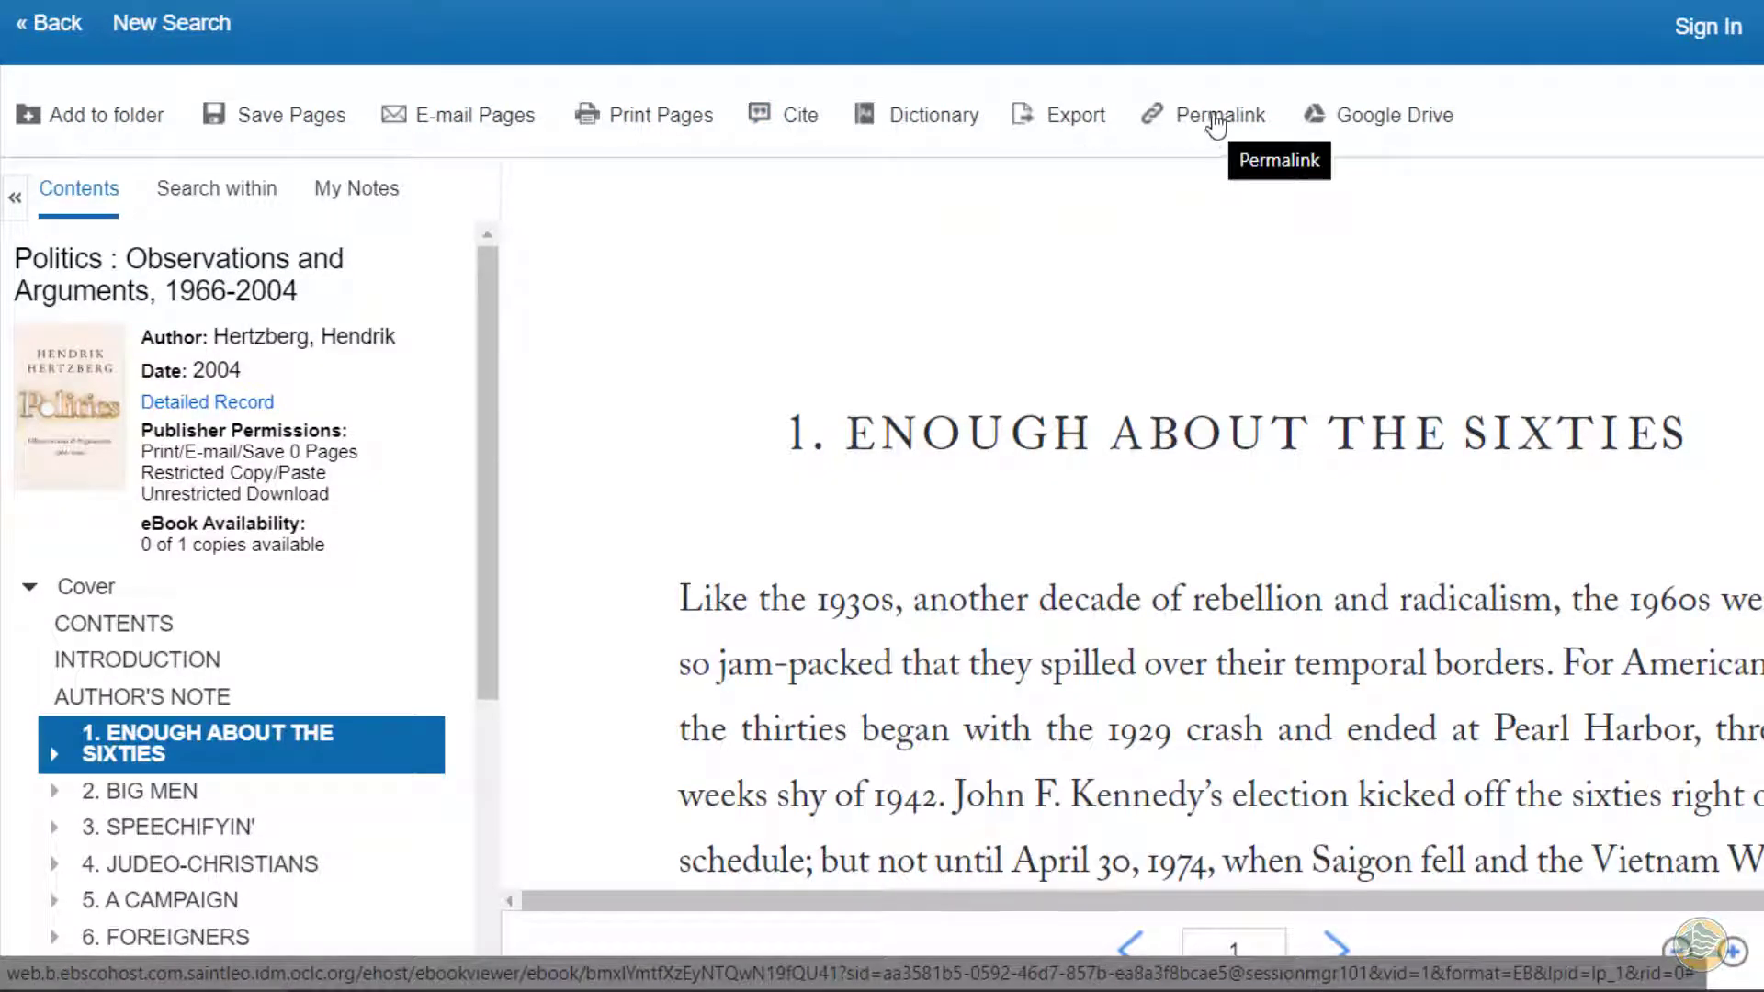
{"action": "left_click", "coordinate": [1216, 126]}
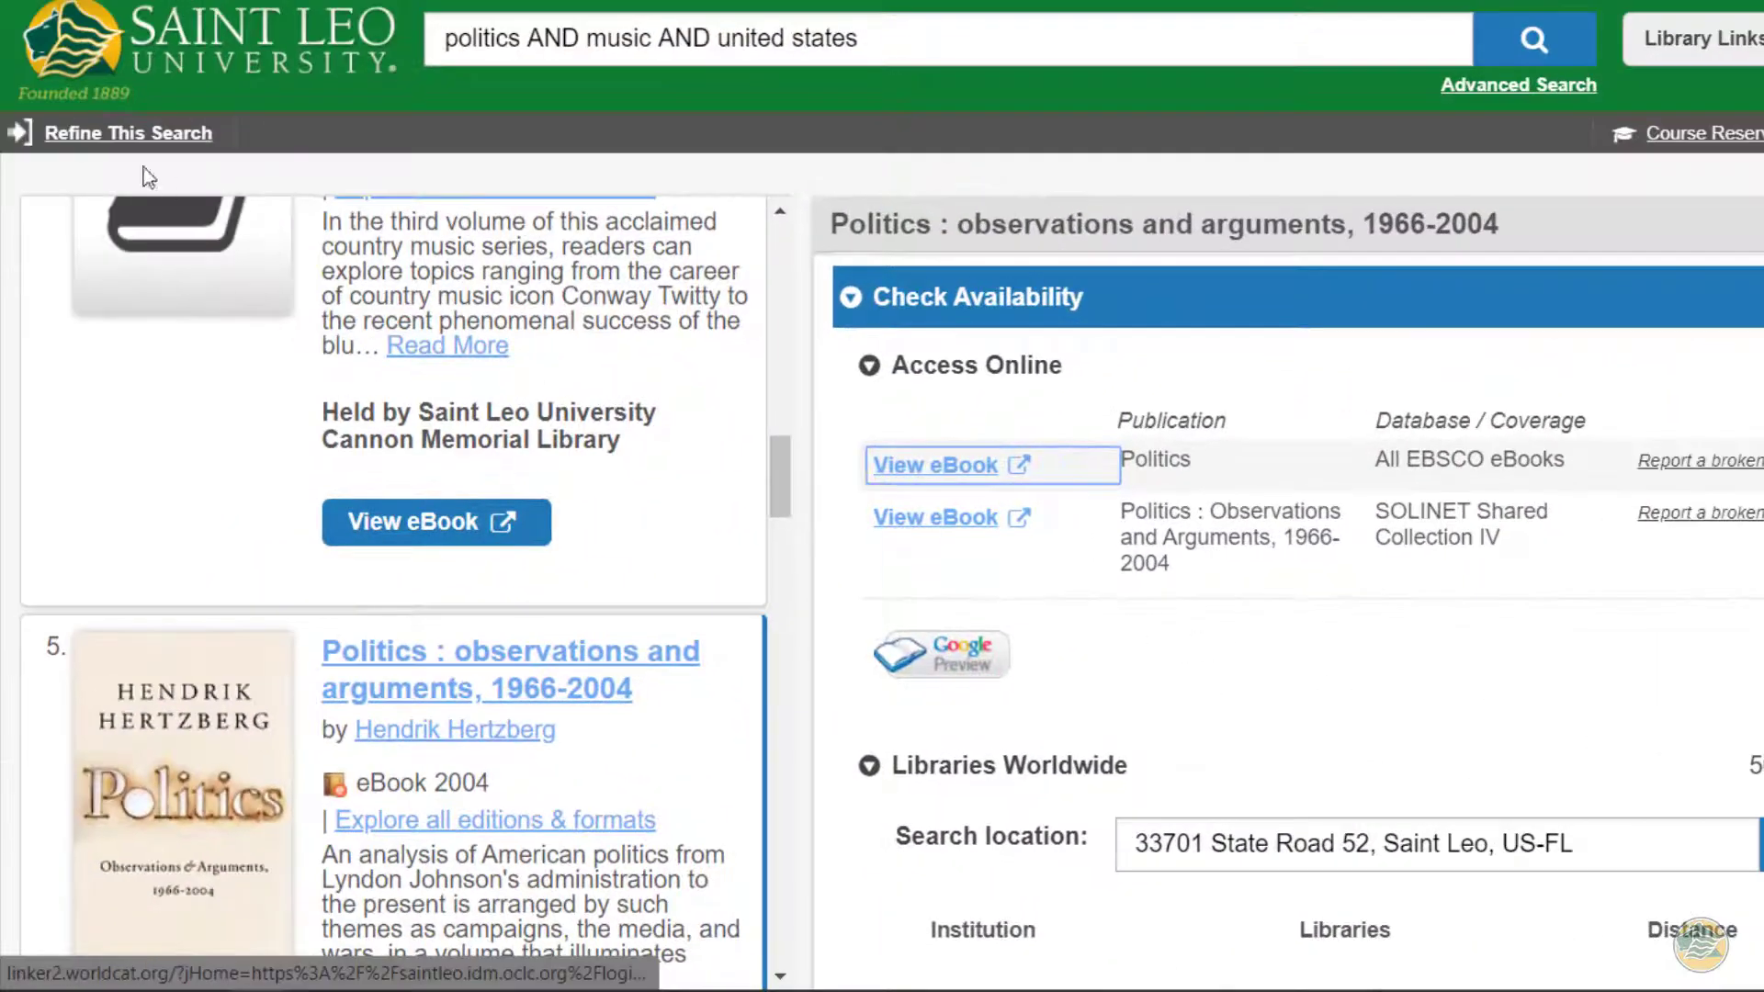
Step: Refine the search for politics, music and the United States to show only results in the Article format
{"action": "left_click", "coordinate": [62, 136]}
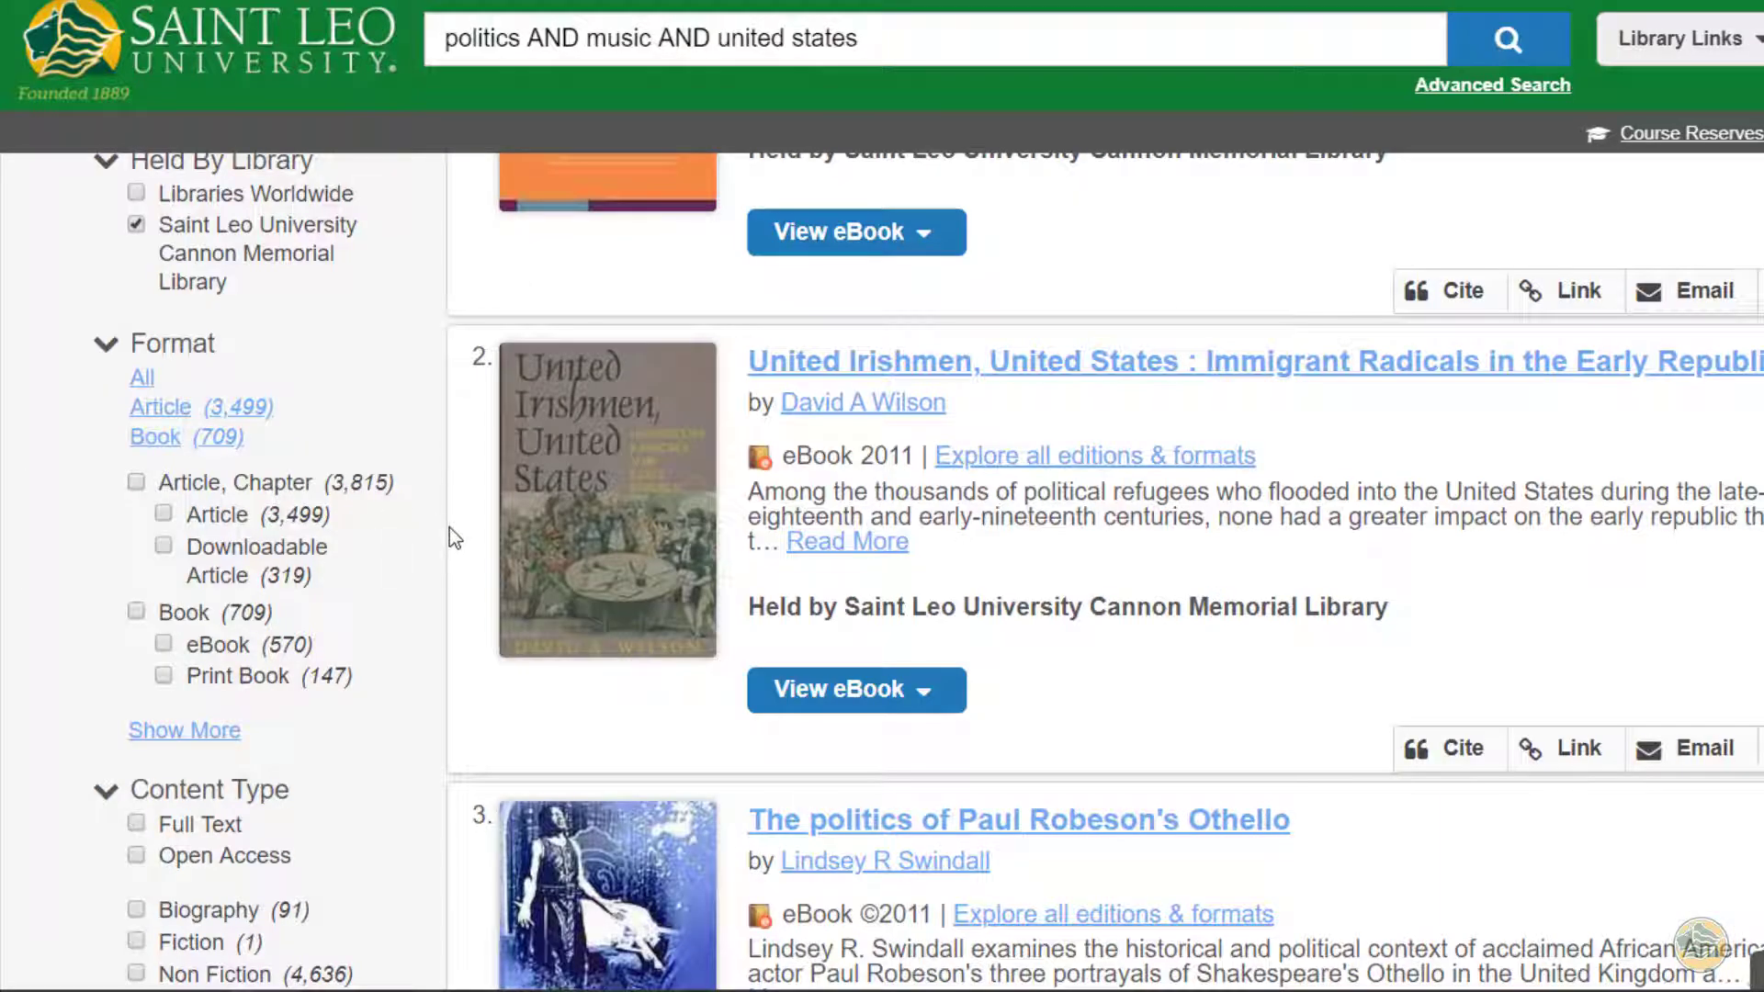
{"action": "left_click", "coordinate": [162, 513]}
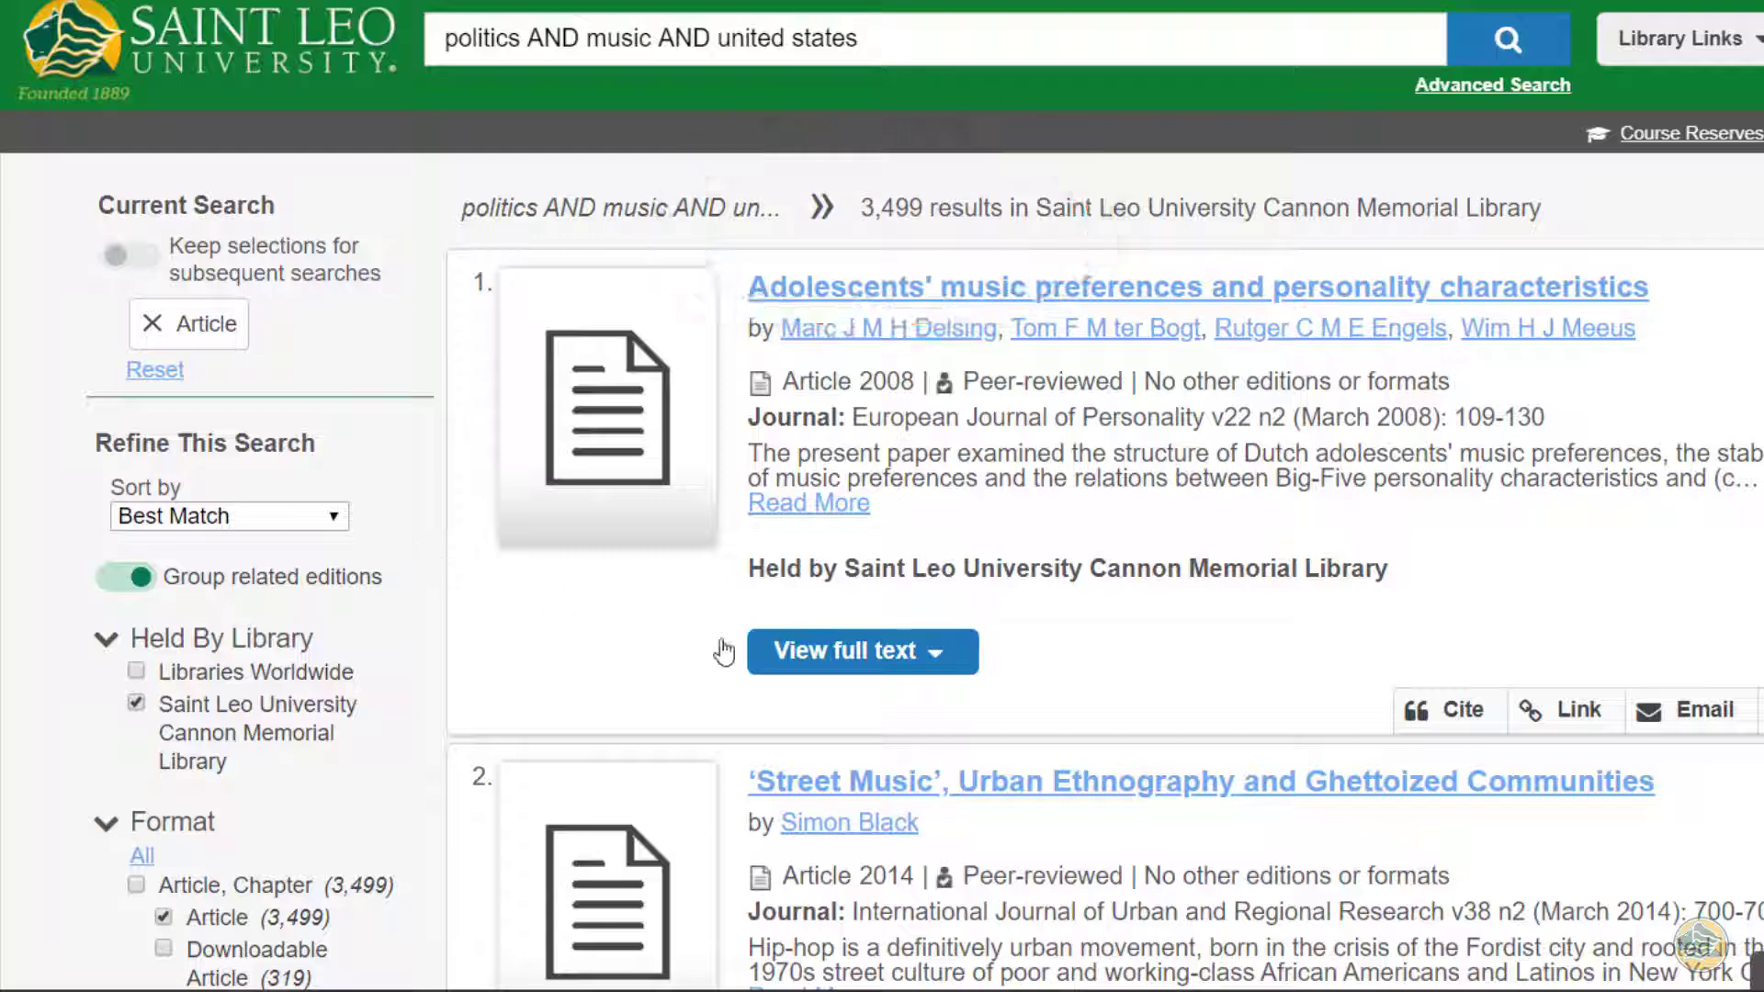
Step: Open the full text of "Adolescents' music preferences and personality characteristics" through its Academic Search Complete link
{"action": "left_click", "coordinate": [845, 653]}
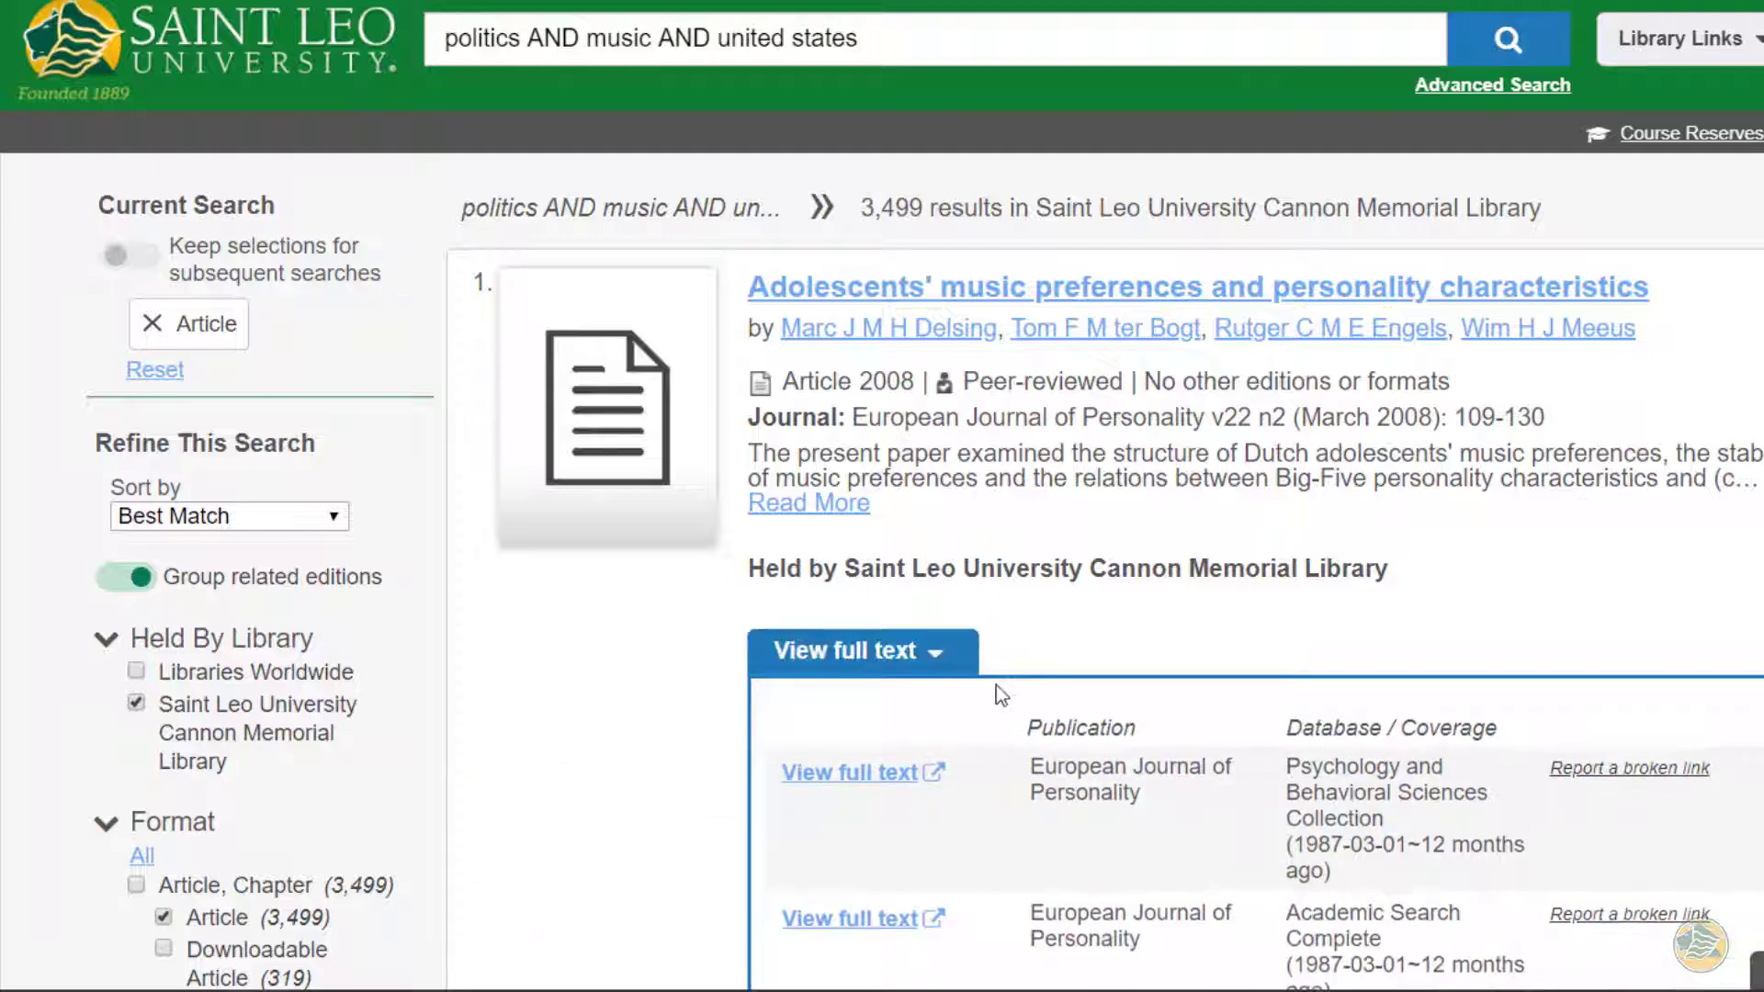
{"action": "scroll", "coordinate": [1226, 845], "scroll_direction": "down", "scroll_amount": 2}
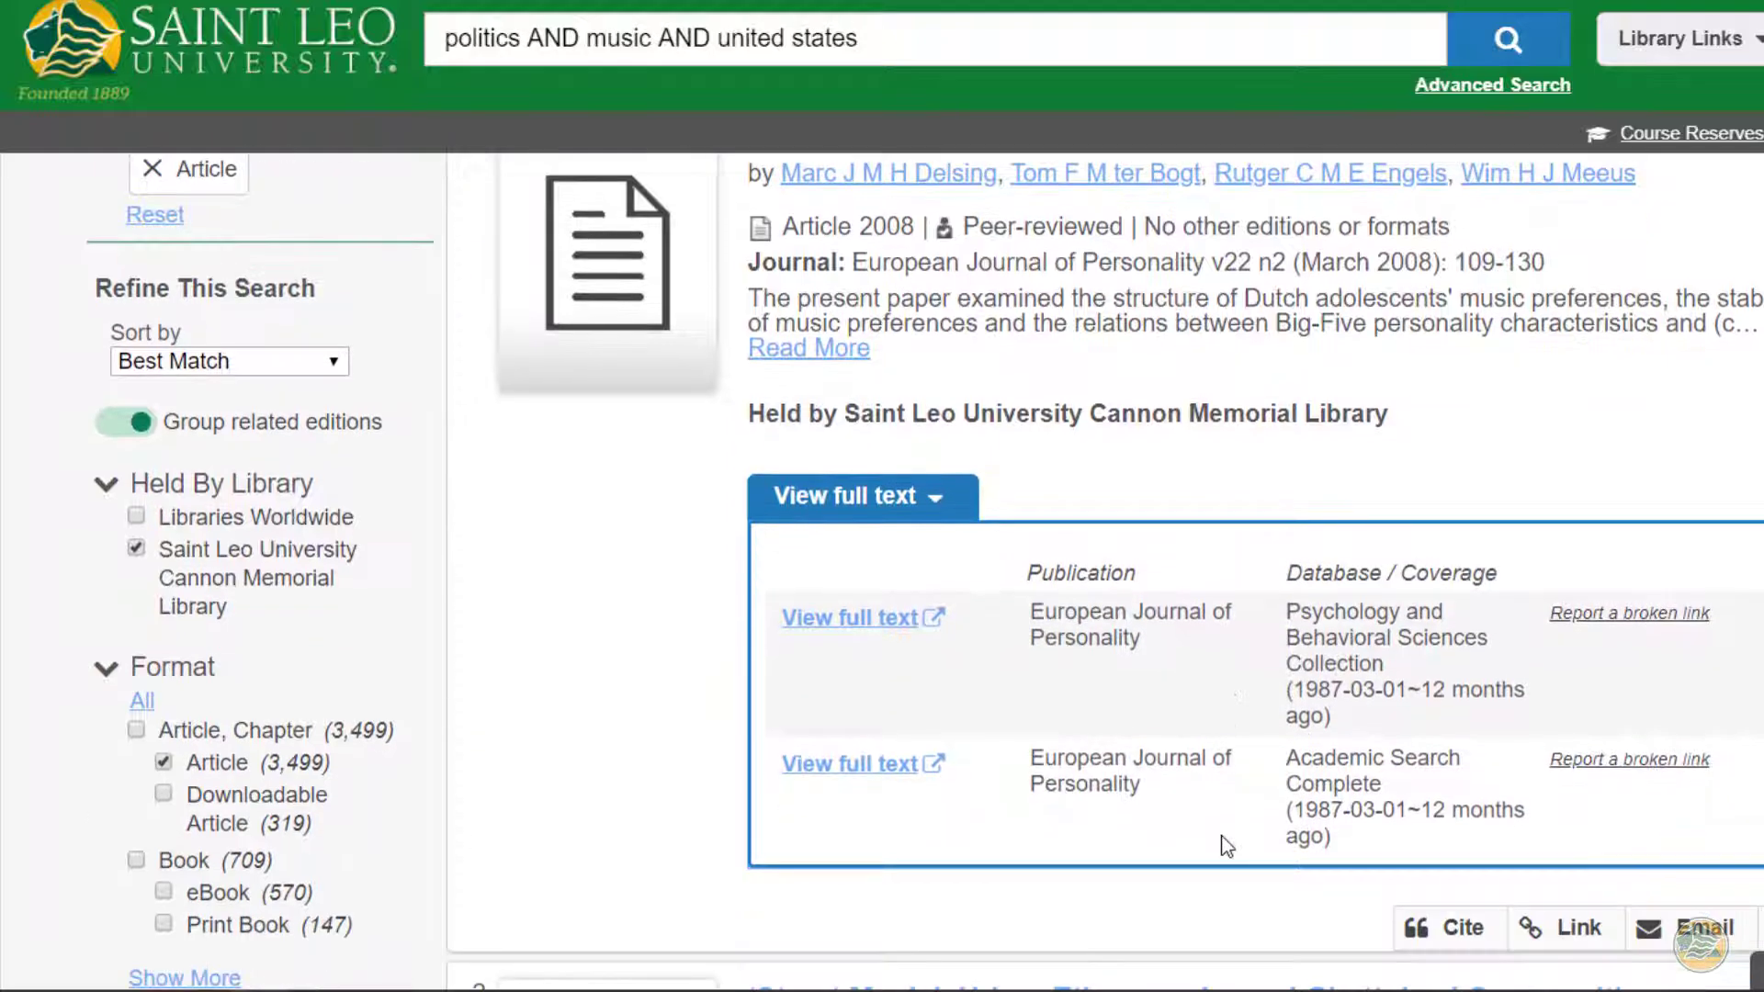
{"action": "left_click", "coordinate": [836, 765]}
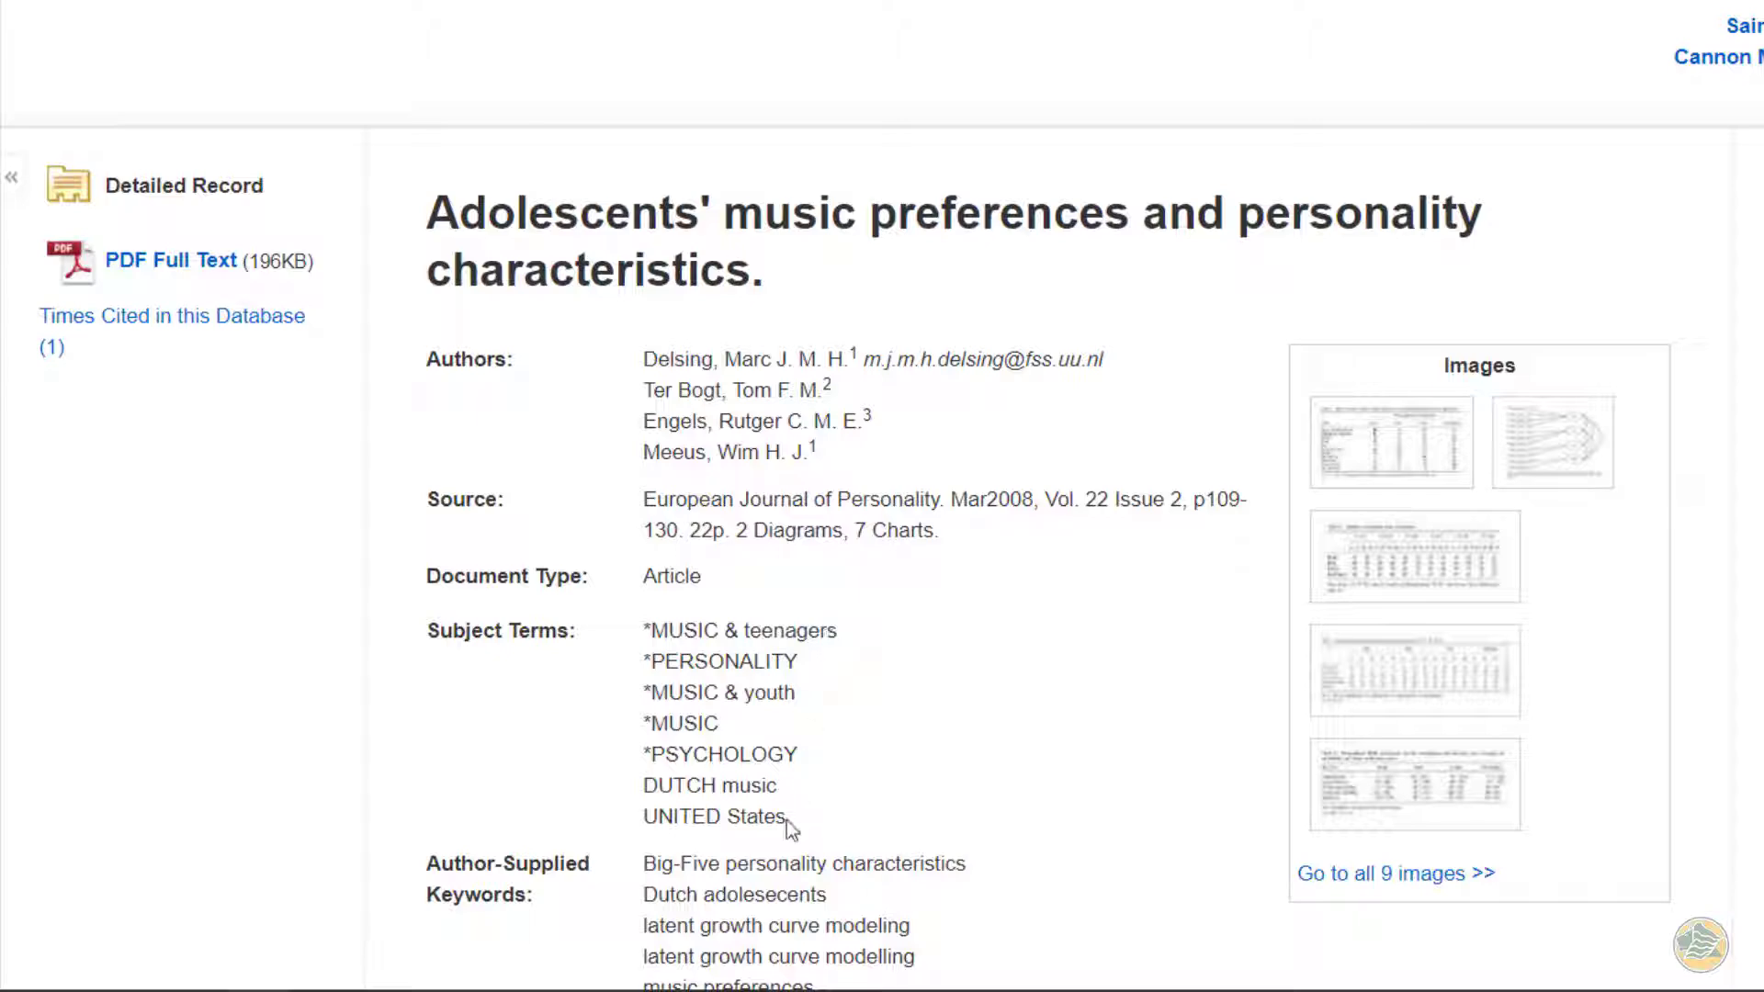
Step: Open the article's PDF full text from its detailed record and review the available citation formats
{"action": "scroll", "coordinate": [946, 830], "scroll_direction": "down", "scroll_amount": 2}
{"action": "scroll", "coordinate": [453, 499], "scroll_direction": "up", "scroll_amount": 2}
{"action": "left_click", "coordinate": [138, 267]}
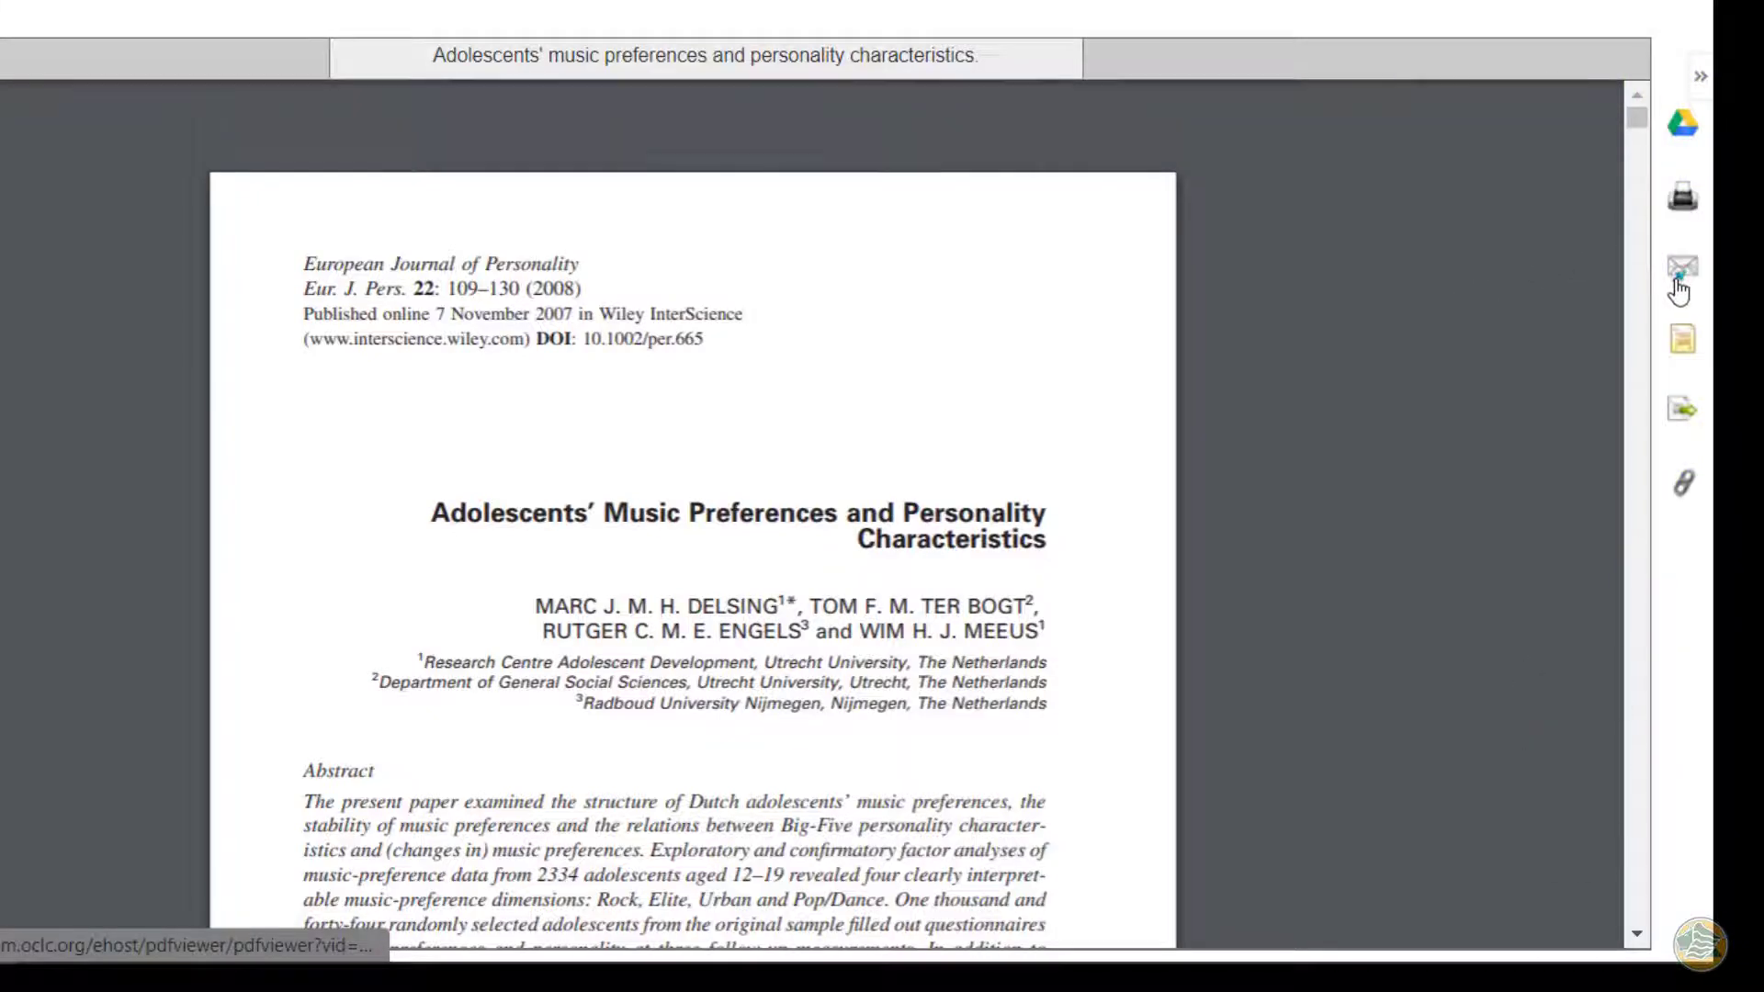
{"action": "left_click", "coordinate": [1683, 341]}
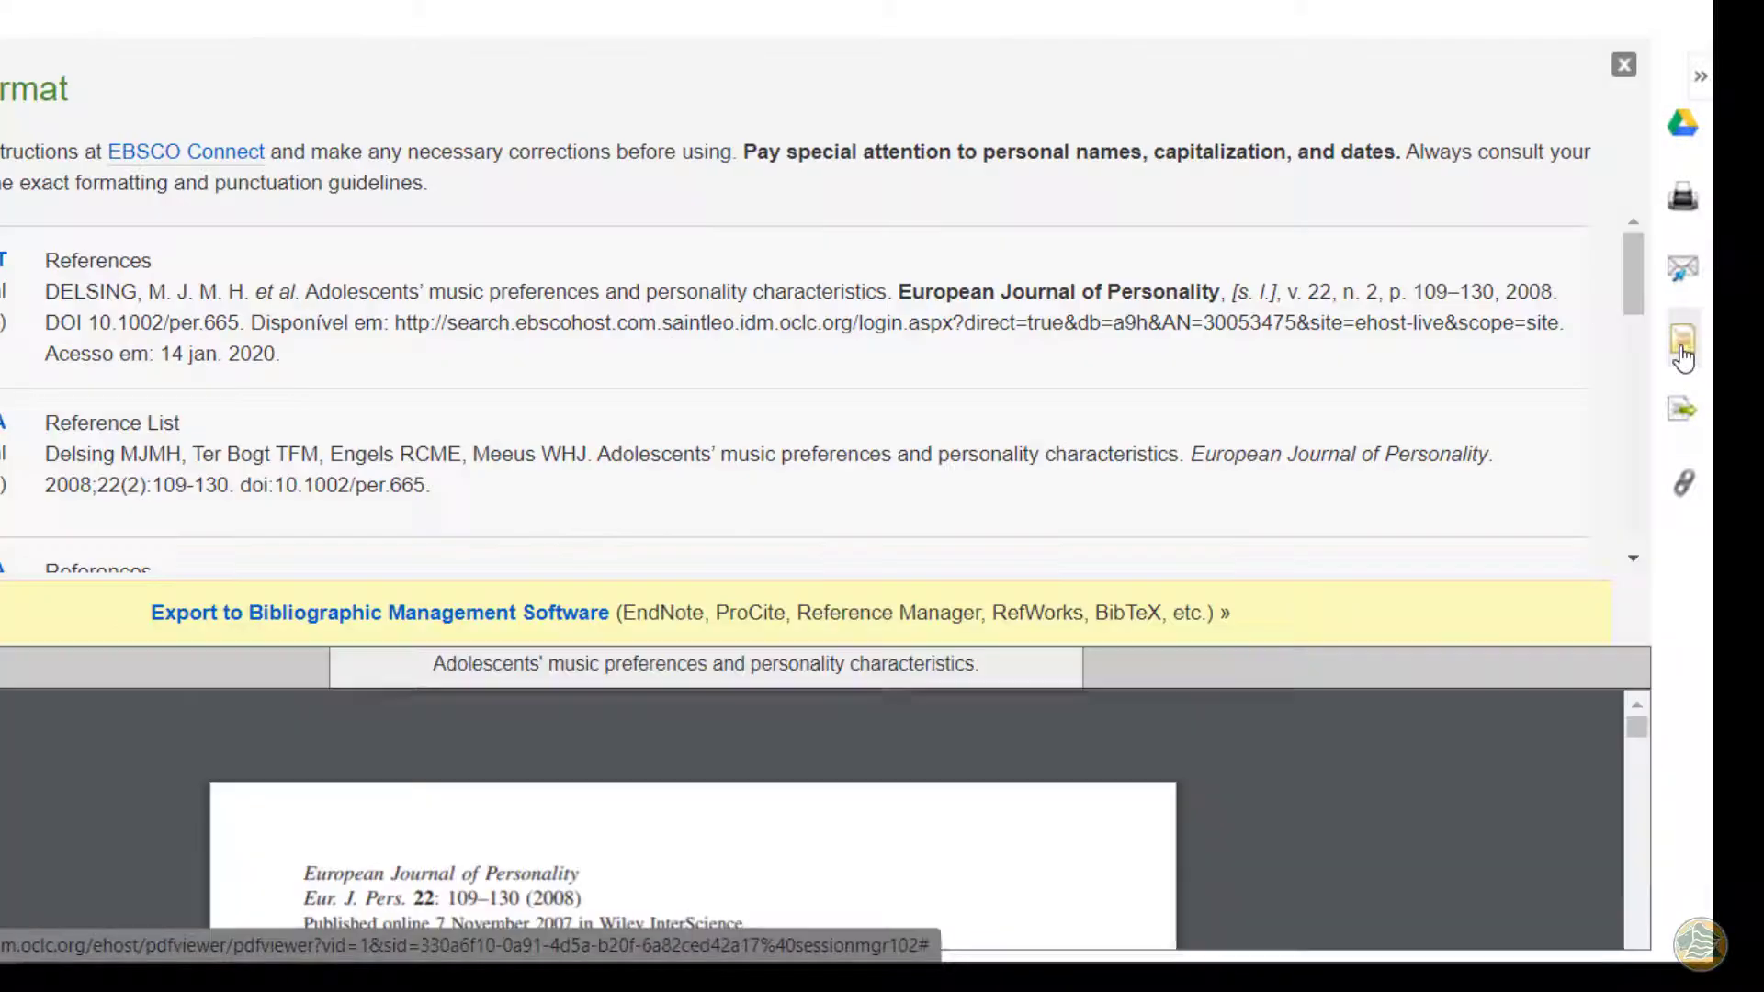
{"action": "scroll", "coordinate": [788, 360], "scroll_direction": "down", "scroll_amount": 10}
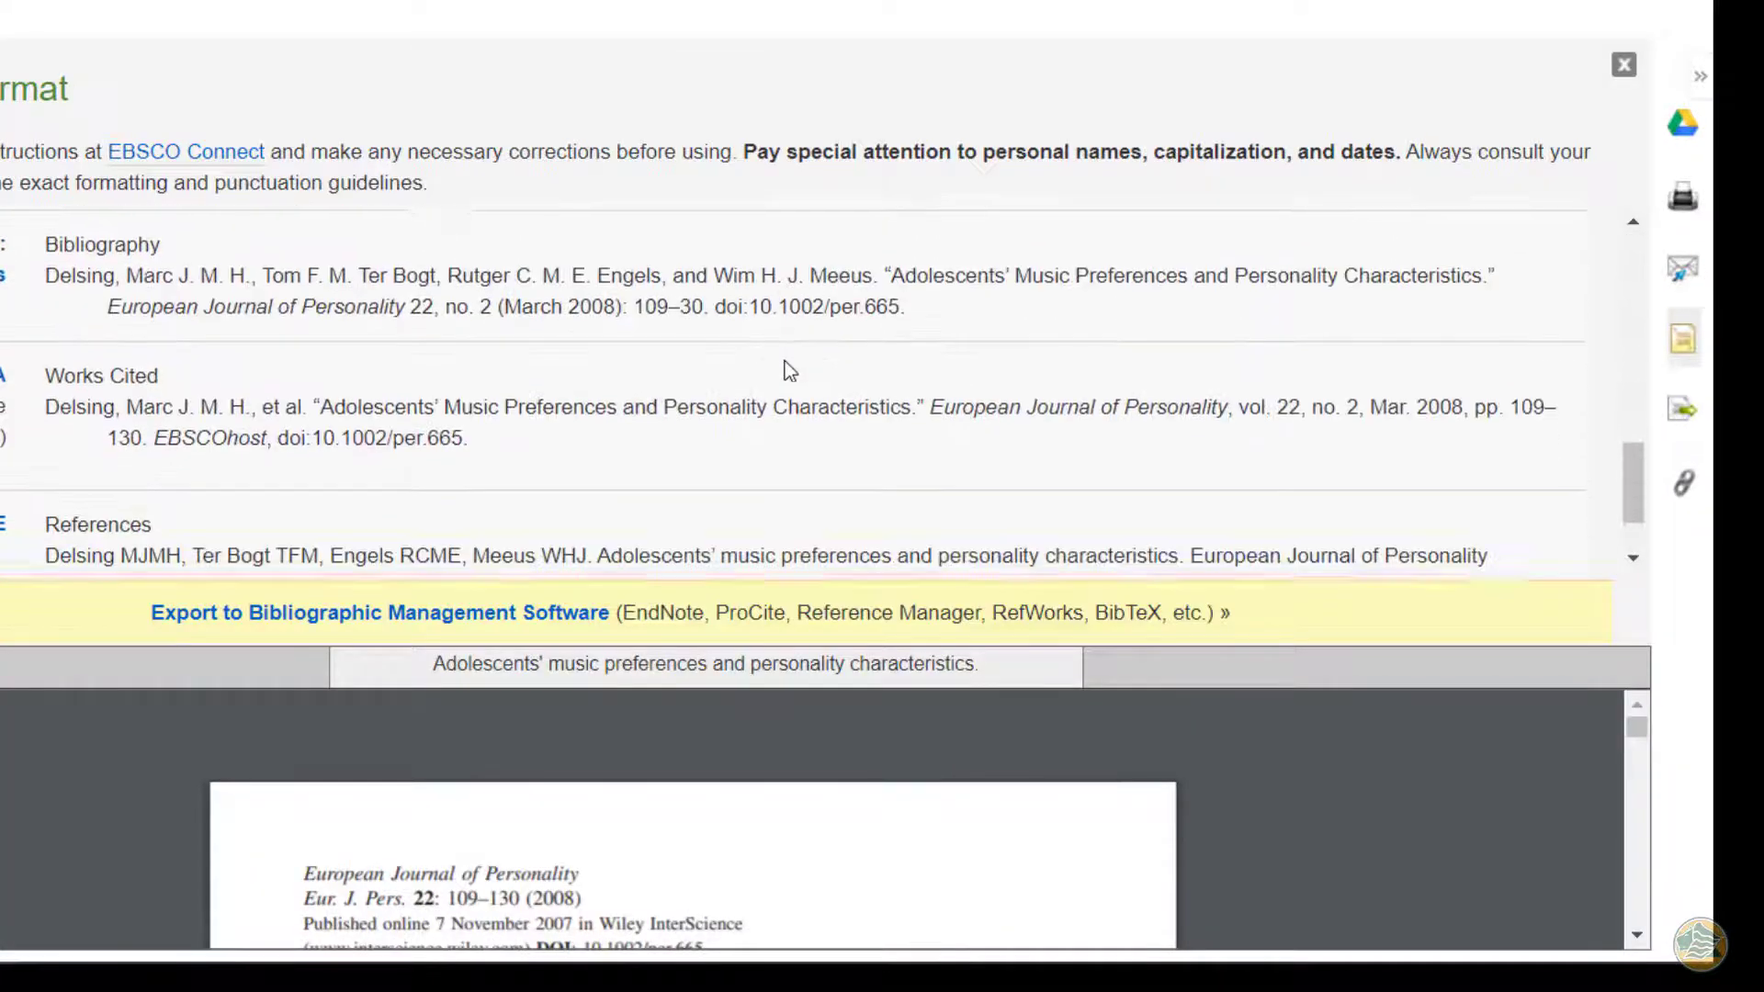